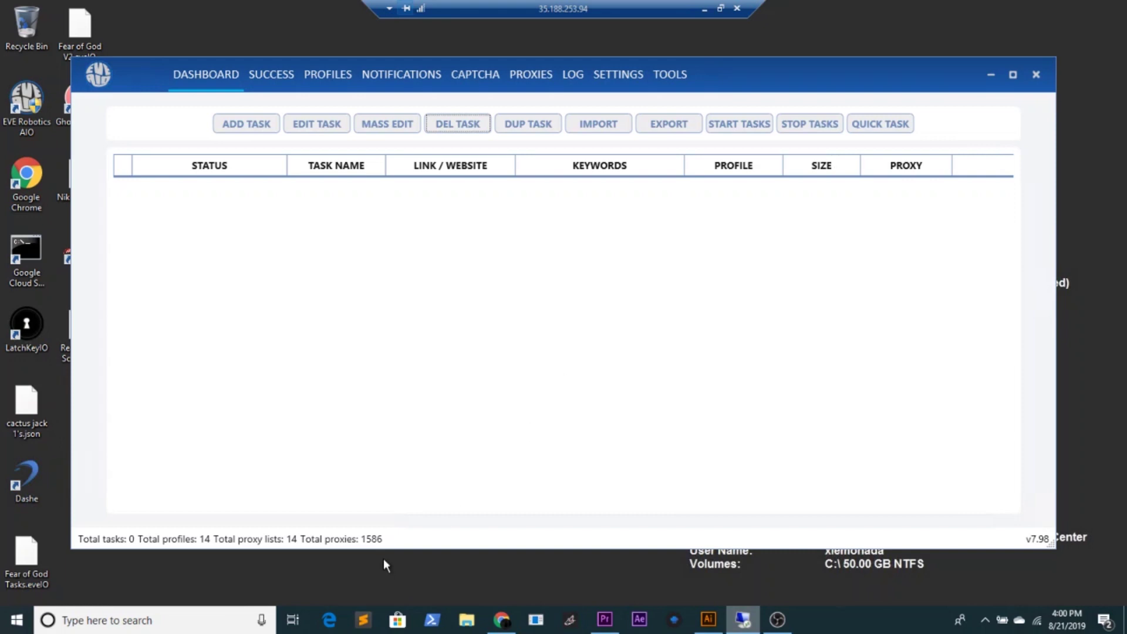
# Start a new task named 'High?'
pyautogui.click(249, 124)
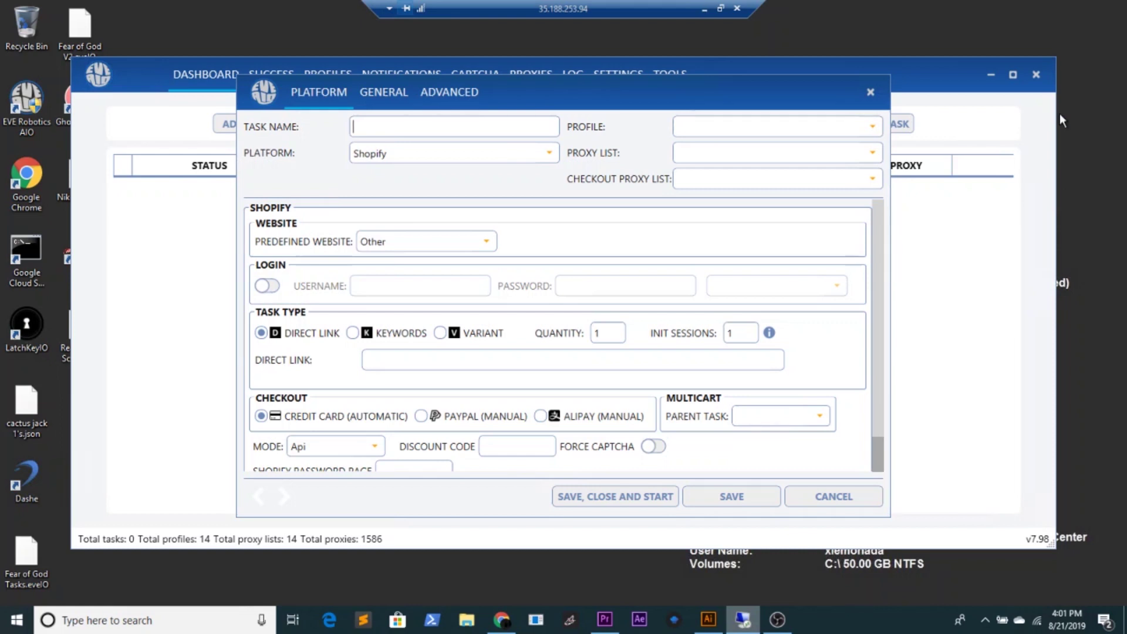
pyautogui.write('ie')
pyautogui.press('BackSpace')
pyautogui.write('gh>')
pyautogui.press('BackSpace')
pyautogui.write('?')
# Assign the *Satins (8) profile and the DC Resis (117) proxy list, with no checkout proxy
pyautogui.click(813, 127)
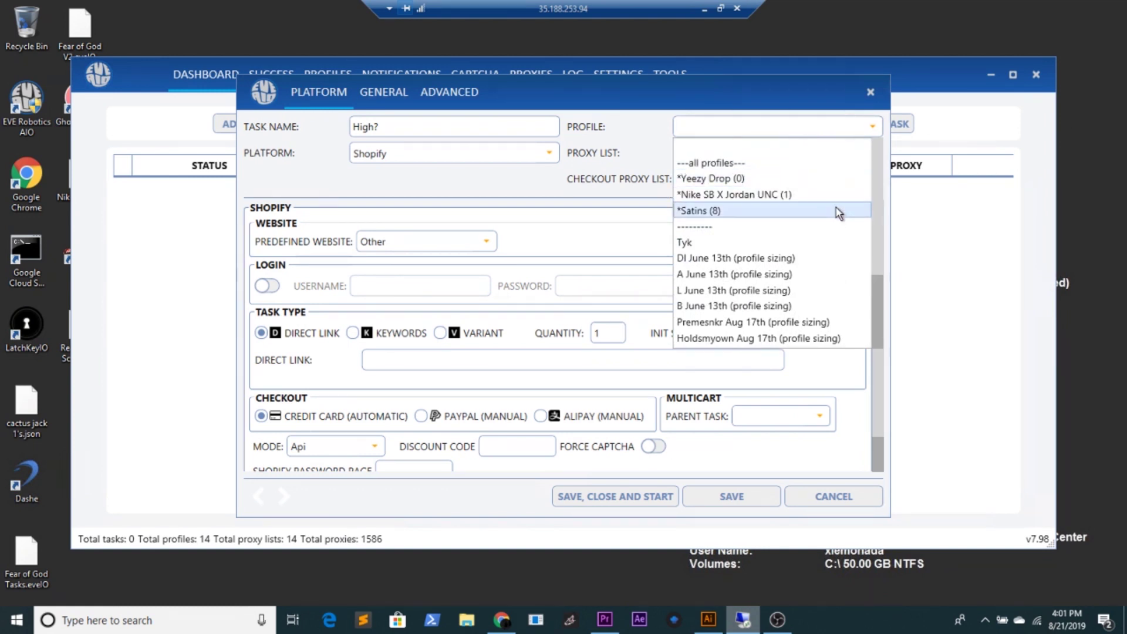
pyautogui.scroll(-2, 836, 241)
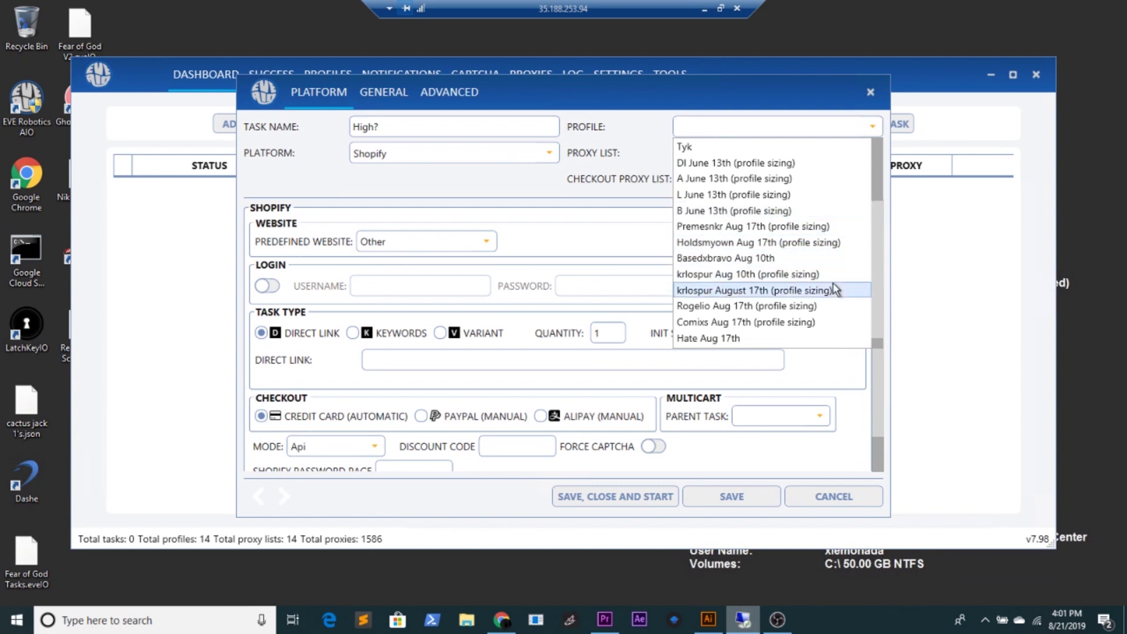
pyautogui.scroll(3, 831, 288)
pyautogui.click(819, 212)
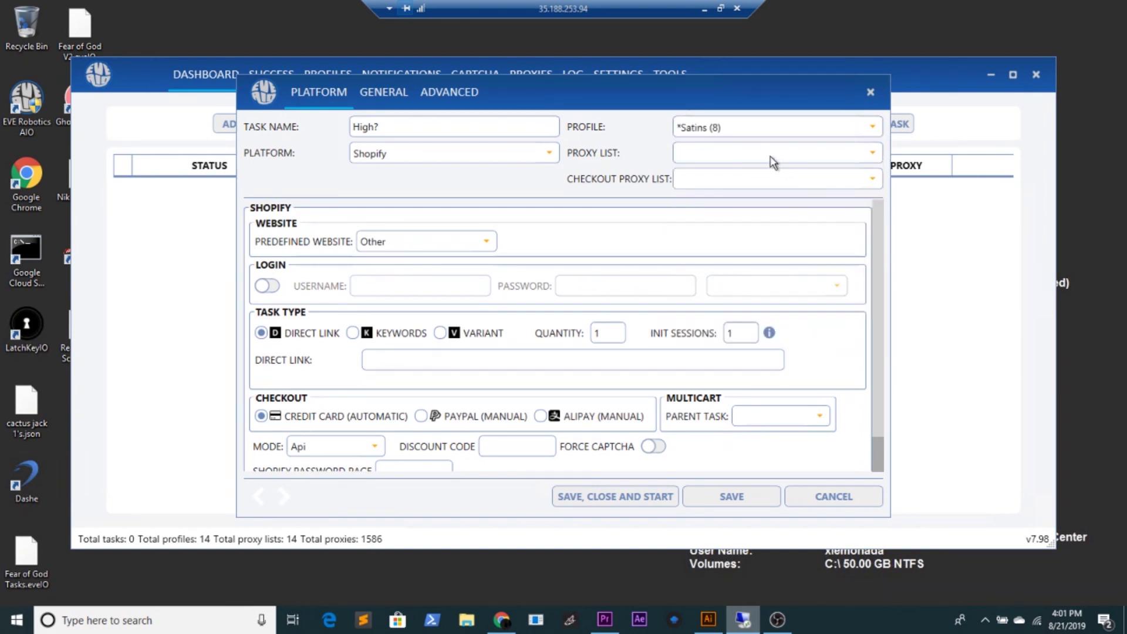
pyautogui.click(749, 160)
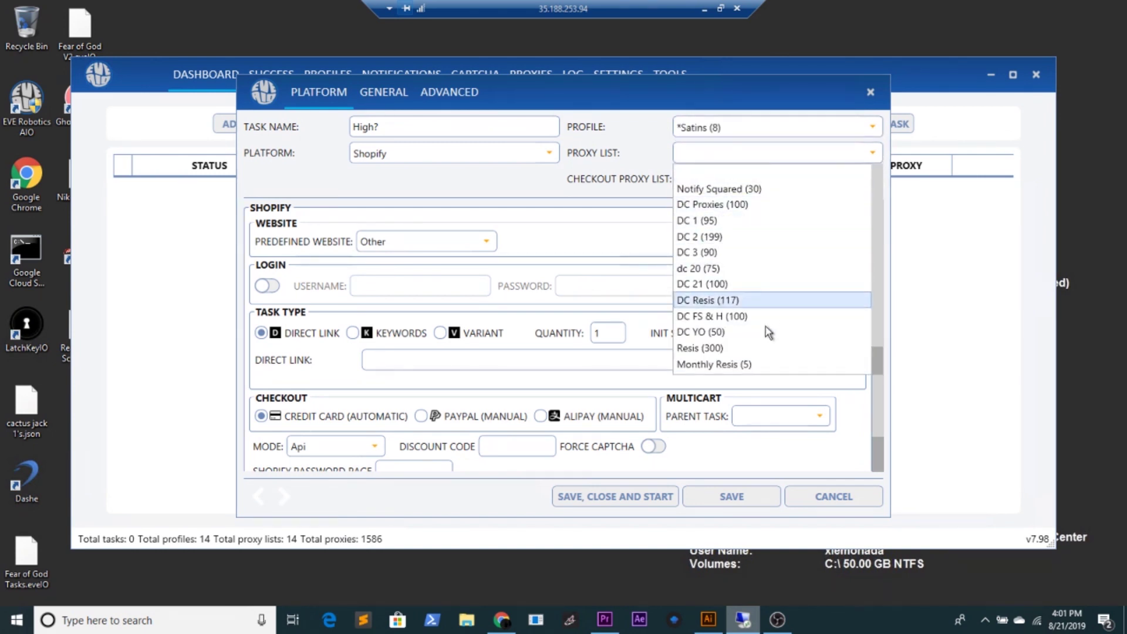
pyautogui.click(762, 301)
pyautogui.click(717, 187)
pyautogui.click(715, 186)
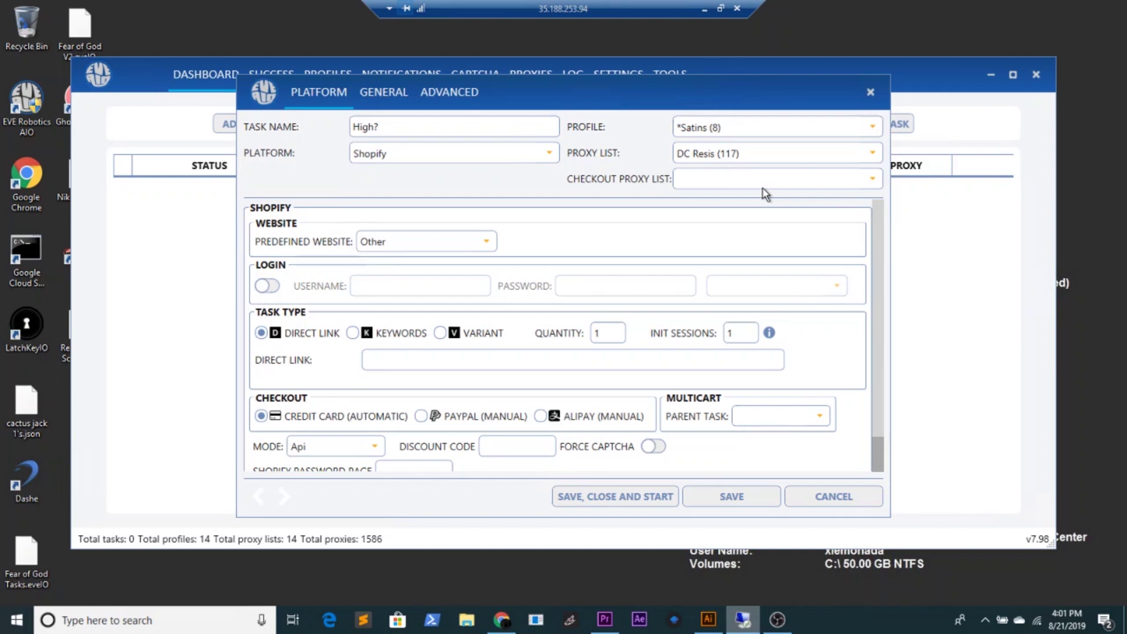
pyautogui.click(417, 244)
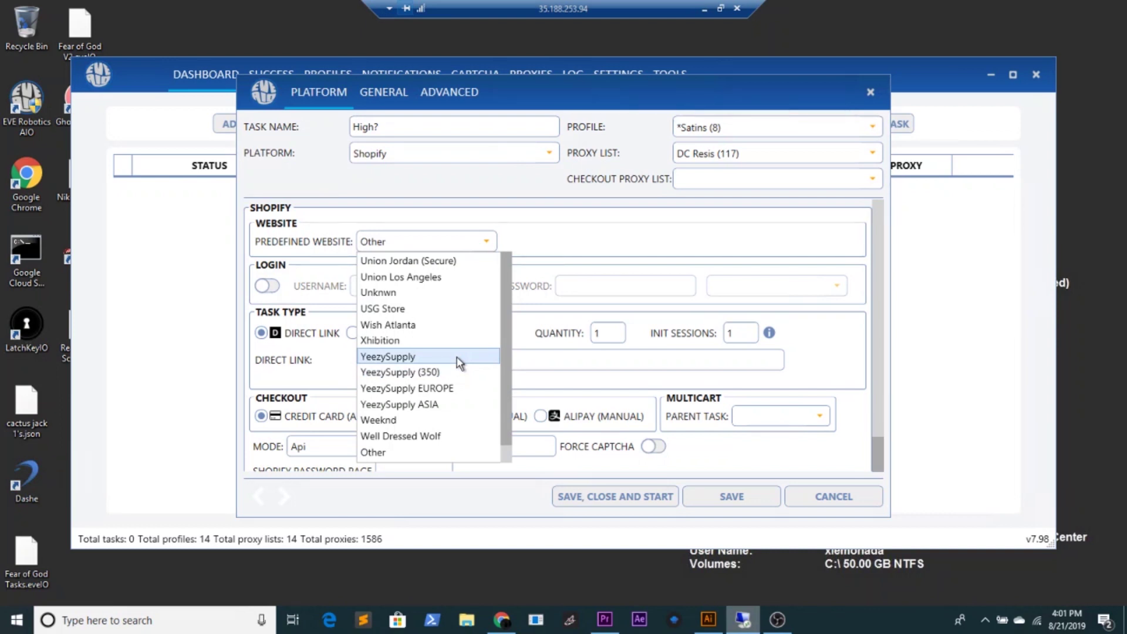
# Target YeezySupply as the predefined website, leaving the shipping rate blank after trying Tyk Yeezy 2
pyautogui.click(458, 359)
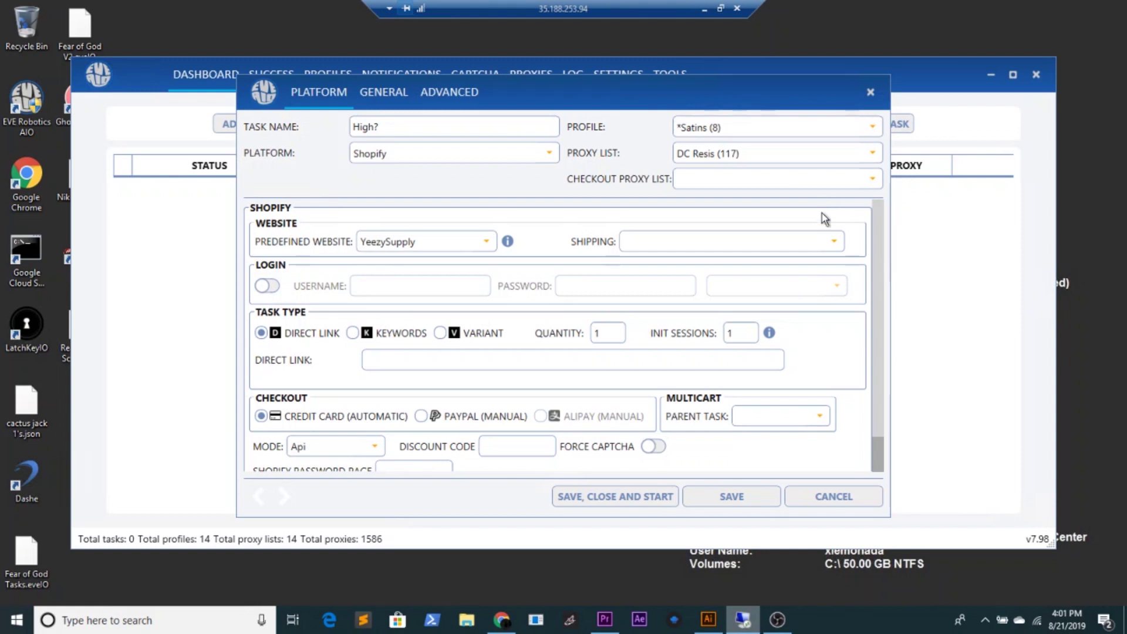
pyautogui.click(828, 246)
pyautogui.click(678, 276)
pyautogui.click(788, 246)
pyautogui.click(773, 233)
pyautogui.click(704, 249)
pyautogui.click(702, 259)
pyautogui.click(796, 242)
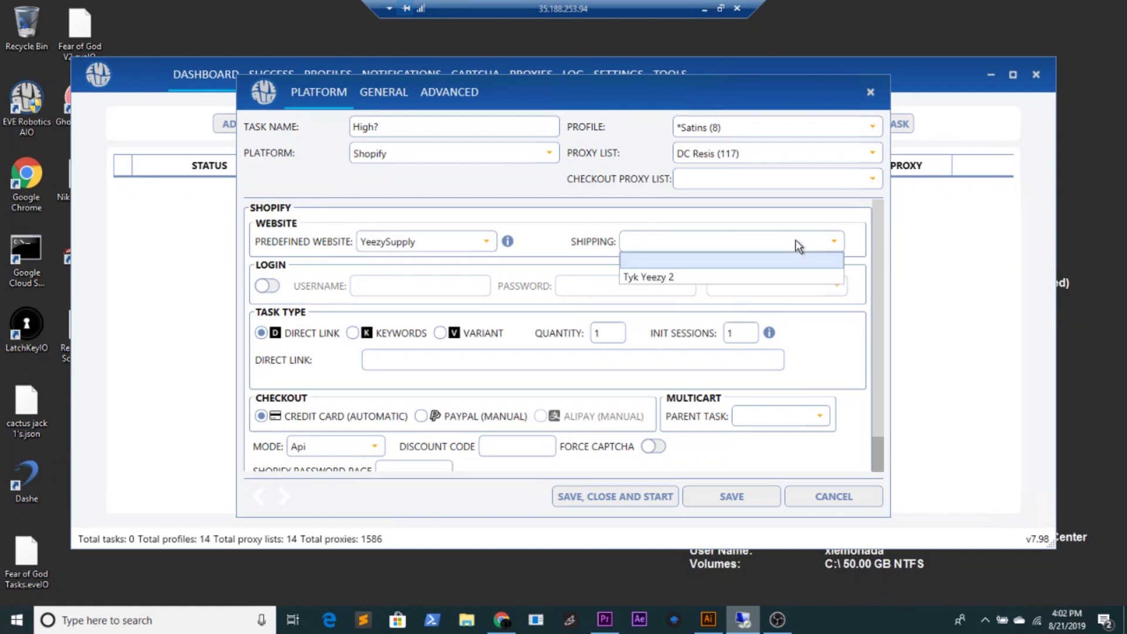
pyautogui.click(809, 277)
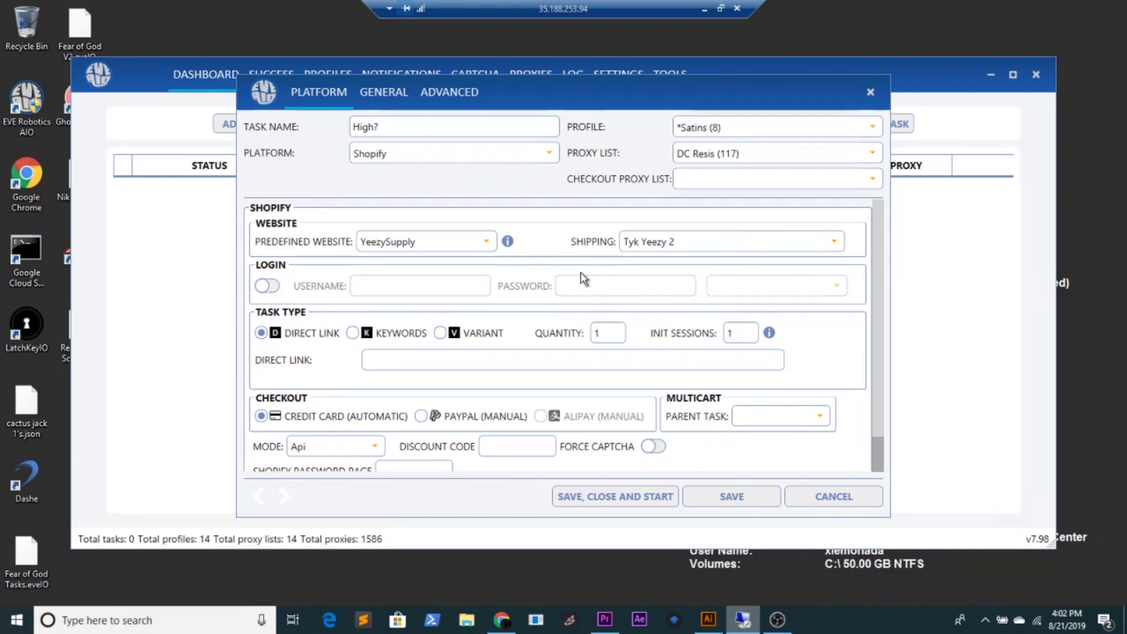
pyautogui.click(681, 241)
pyautogui.click(686, 262)
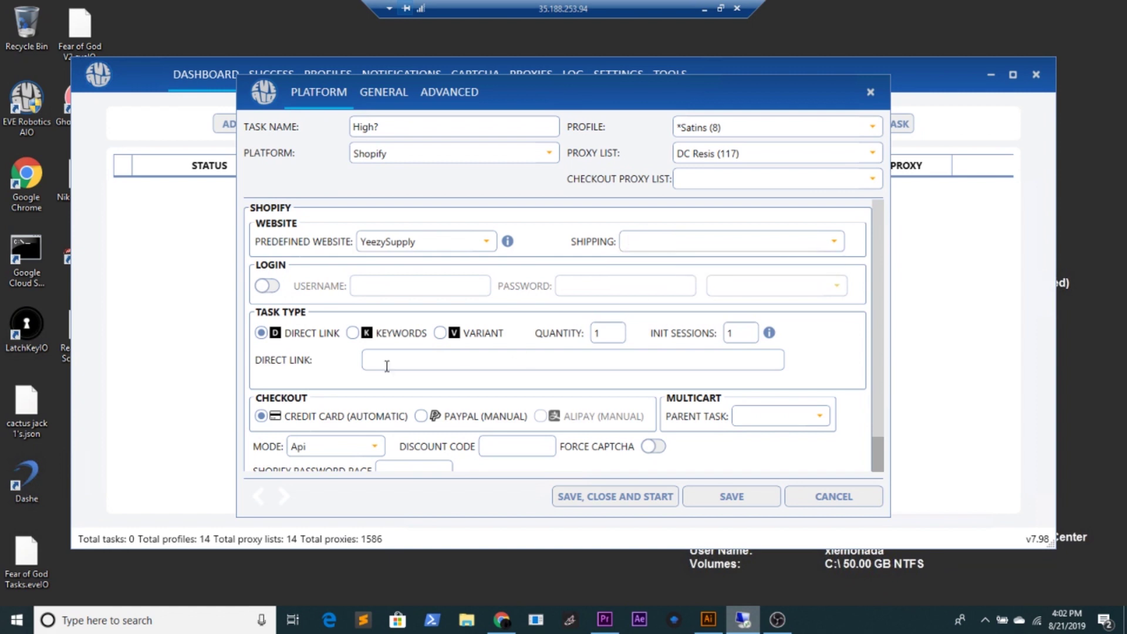
pyautogui.scroll(-1, 346, 294)
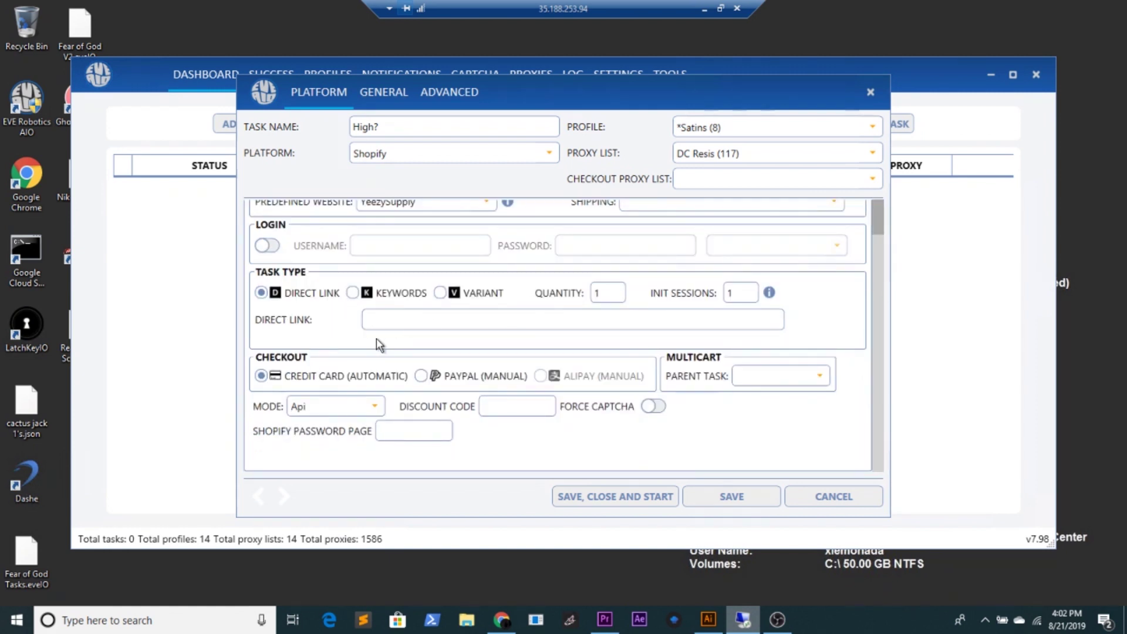
# Use keyword matching with positive keywords 'yeezy 500 bone white', 'yeezy 500 bone' and 'yeezy 500'
pyautogui.click(354, 294)
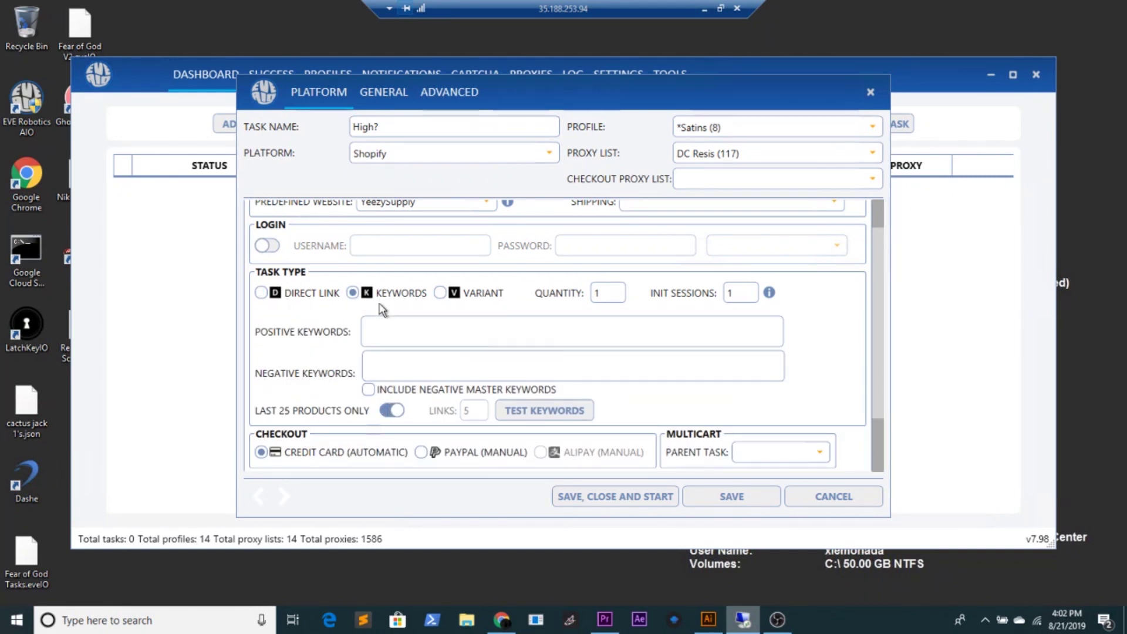
pyautogui.scroll(-1, 393, 317)
pyautogui.click(421, 285)
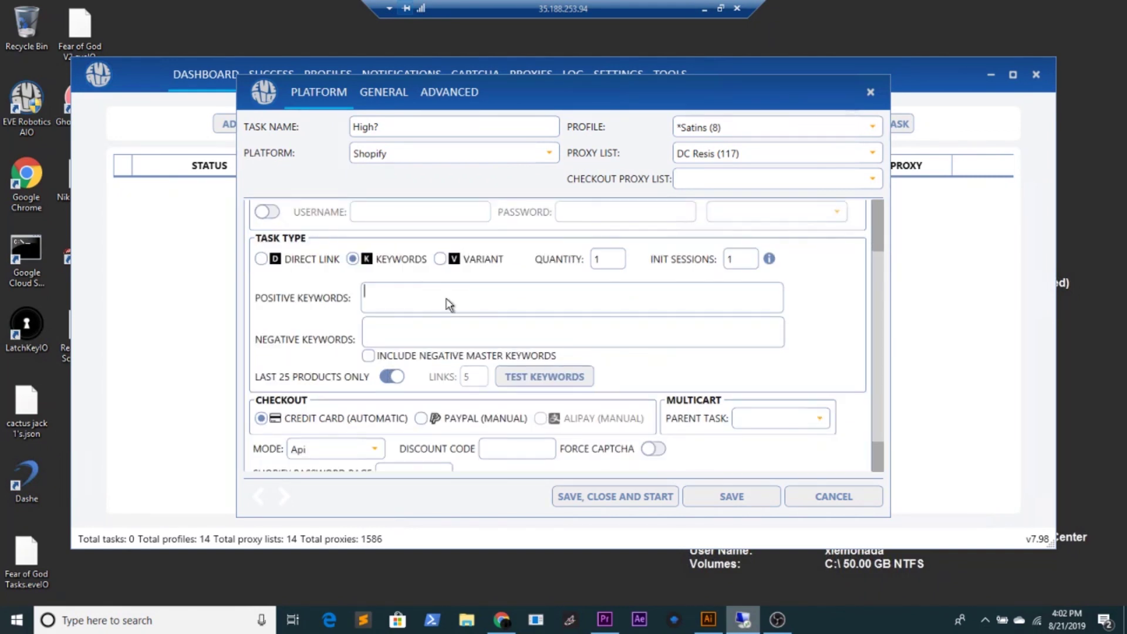
pyautogui.write('yeezy 500 bone ')
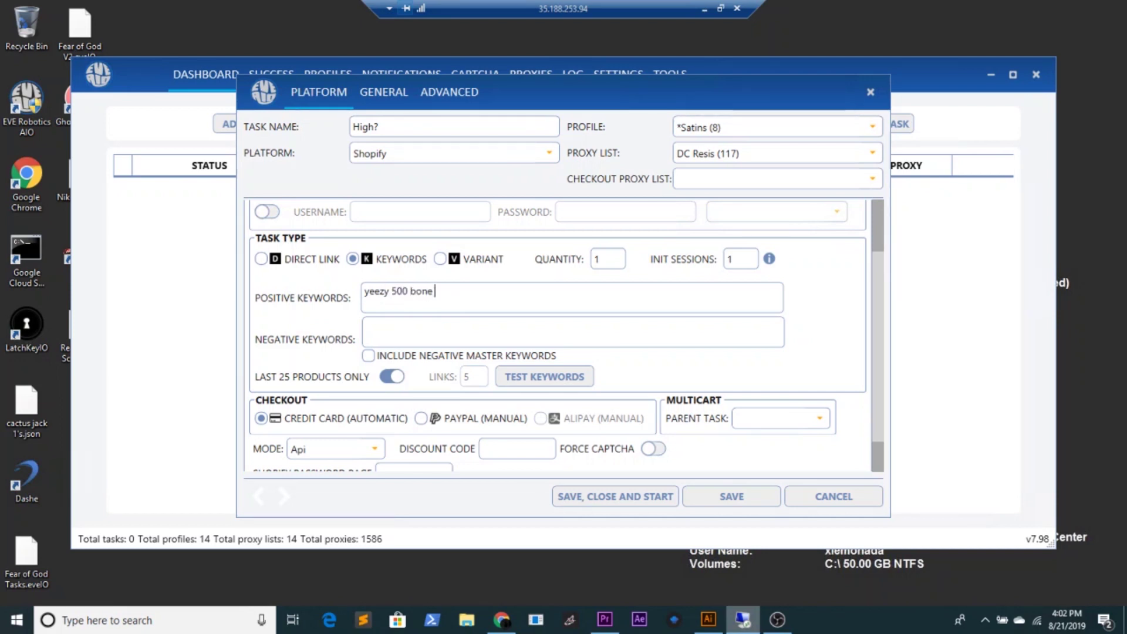
pyautogui.write('white')
pyautogui.press('Return')
pyautogui.write('yeezy 500 bone')
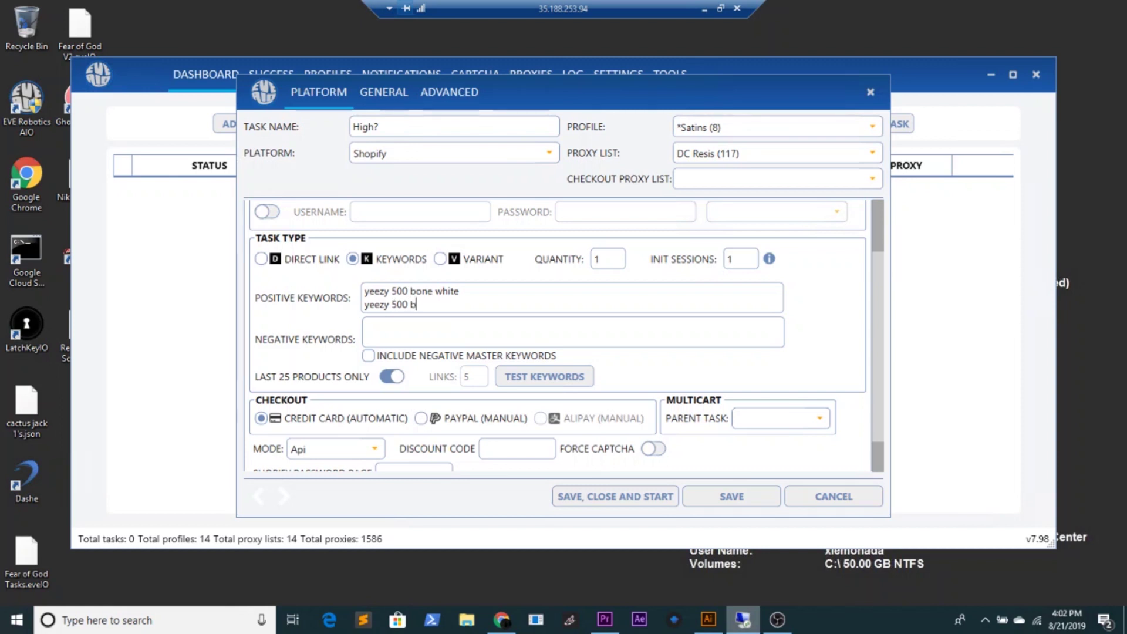
pyautogui.press('Return')
pyautogui.write('yeezy 500')
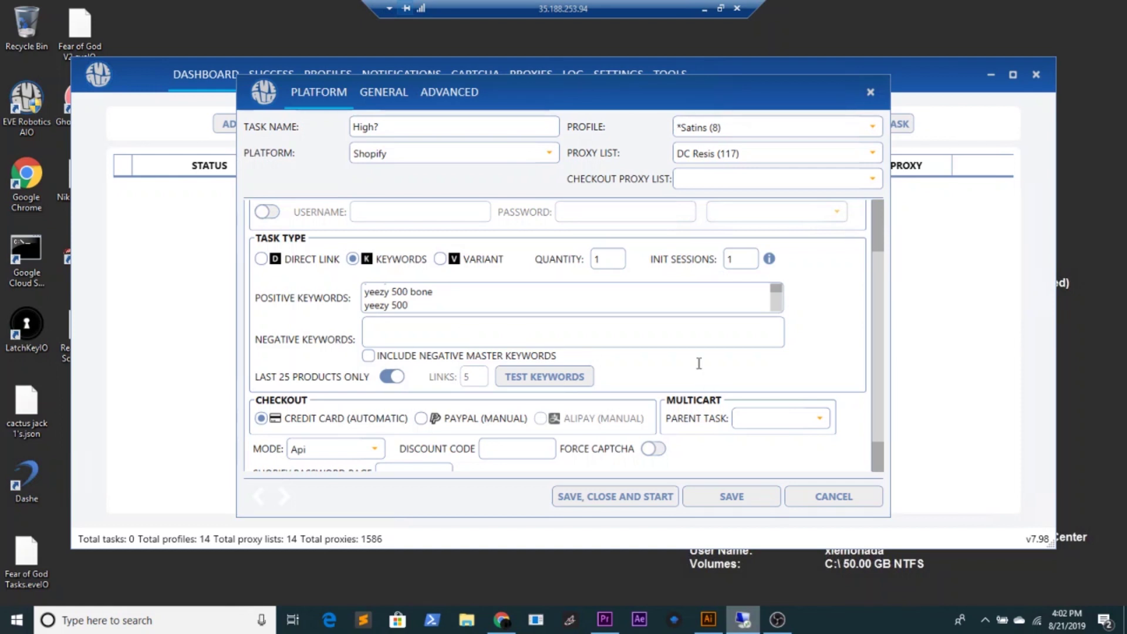
pyautogui.scroll(1, 698, 363)
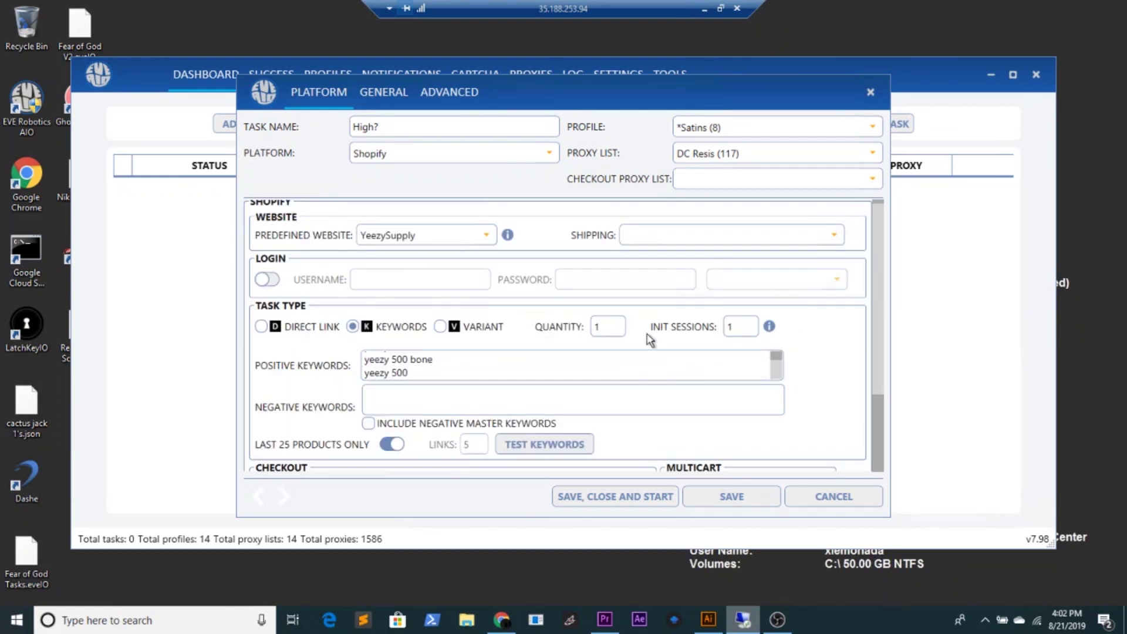
pyautogui.scroll(1, 578, 363)
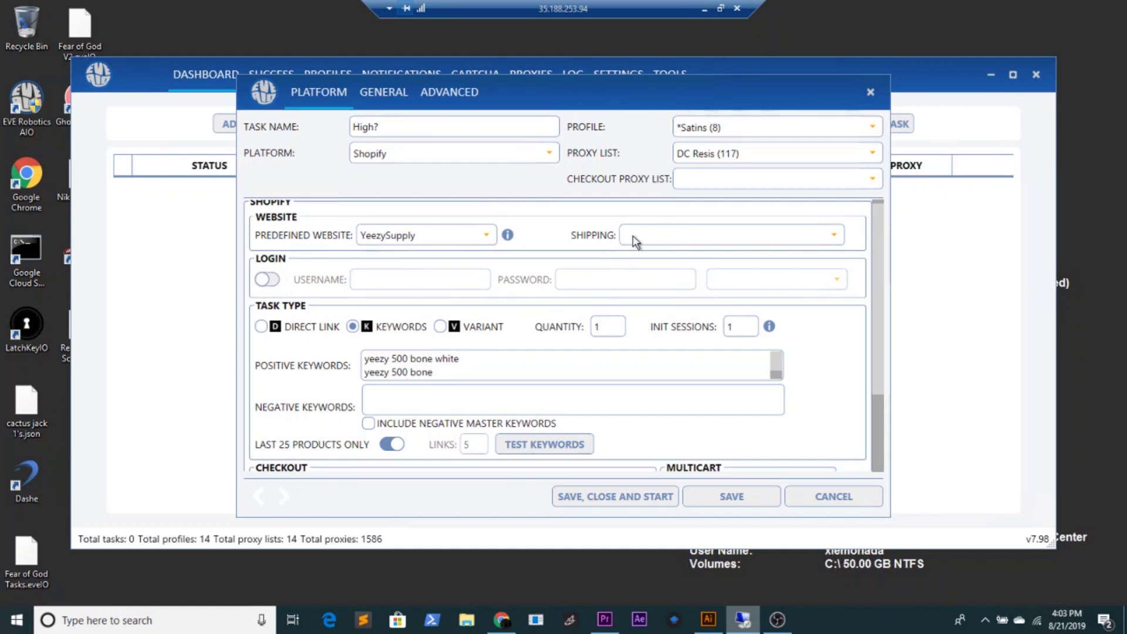
pyautogui.click(530, 377)
pyautogui.click(488, 409)
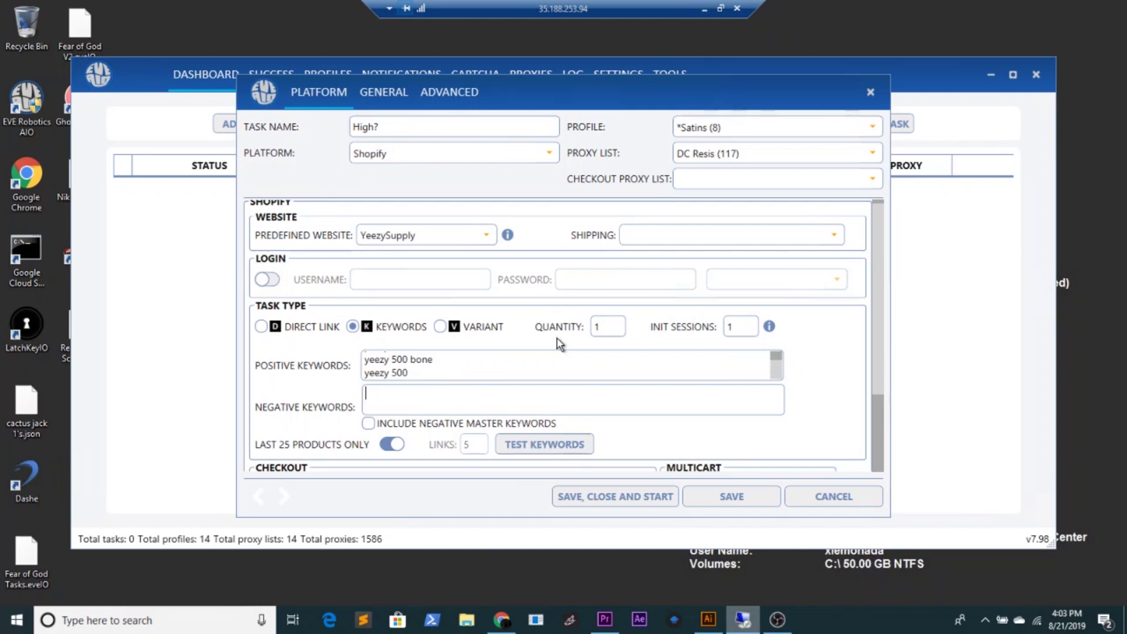
# Enter the negative keywords 'f&f kids infants gs blush black'
pyautogui.write('&f kdsi')
pyautogui.press('BackSpace')
pyautogui.press('BackSpace')
pyautogui.press('BackSpace')
pyautogui.press('BackSpace')
pyautogui.write('ids infants')
pyautogui.write('gs')
pyautogui.write('lbuch')
pyautogui.press('BackSpace')
pyautogui.press('BackSpace')
pyautogui.press('BackSpace')
pyautogui.press('BackSpace')
pyautogui.press('BackSpace')
pyautogui.write('bluus')
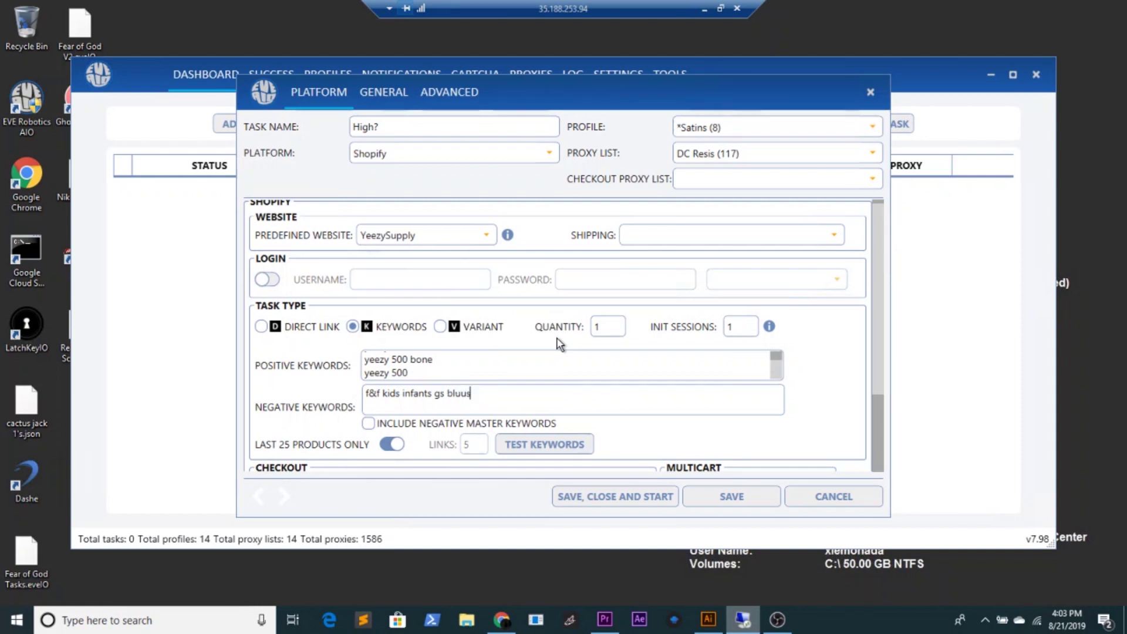
pyautogui.press('BackSpace')
pyautogui.write('sh black')
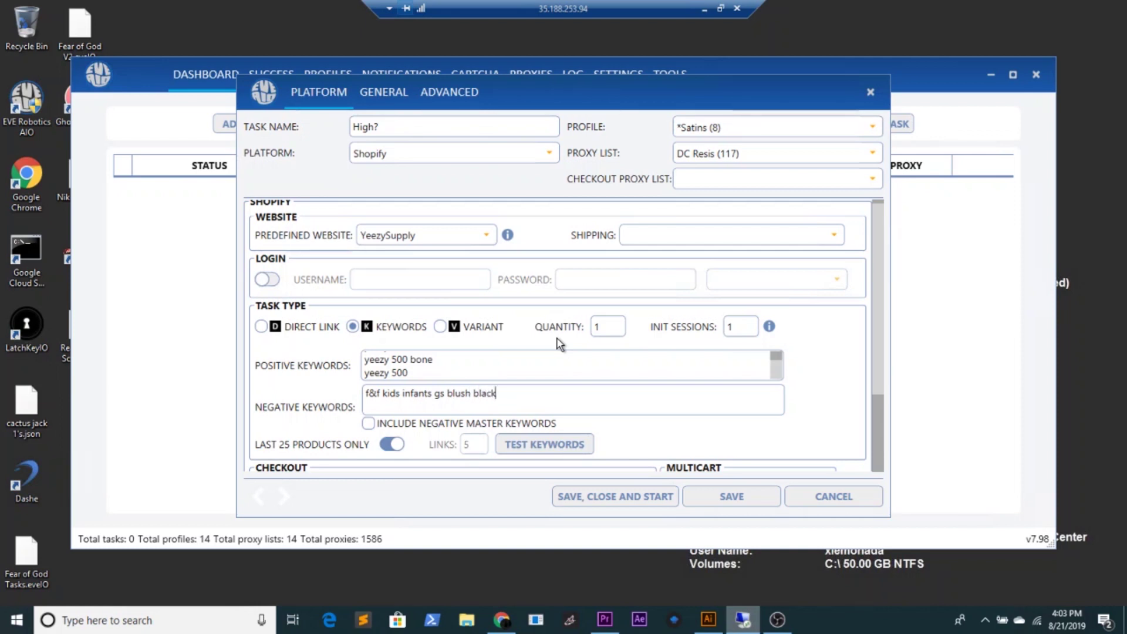
pyautogui.scroll(-2, 375, 420)
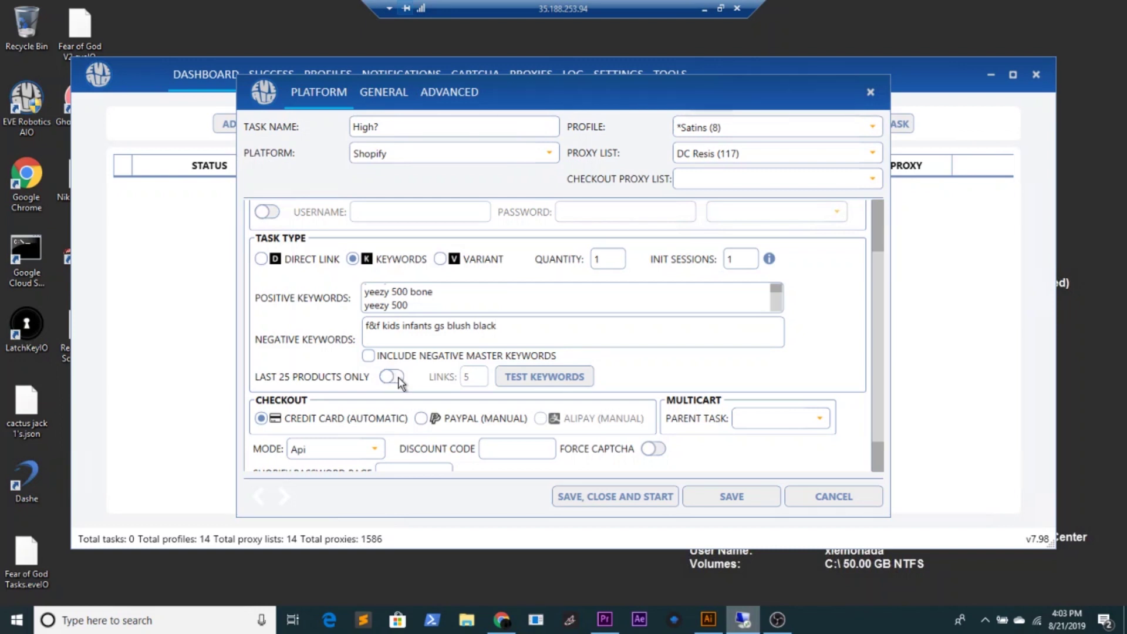
pyautogui.scroll(-1, 772, 392)
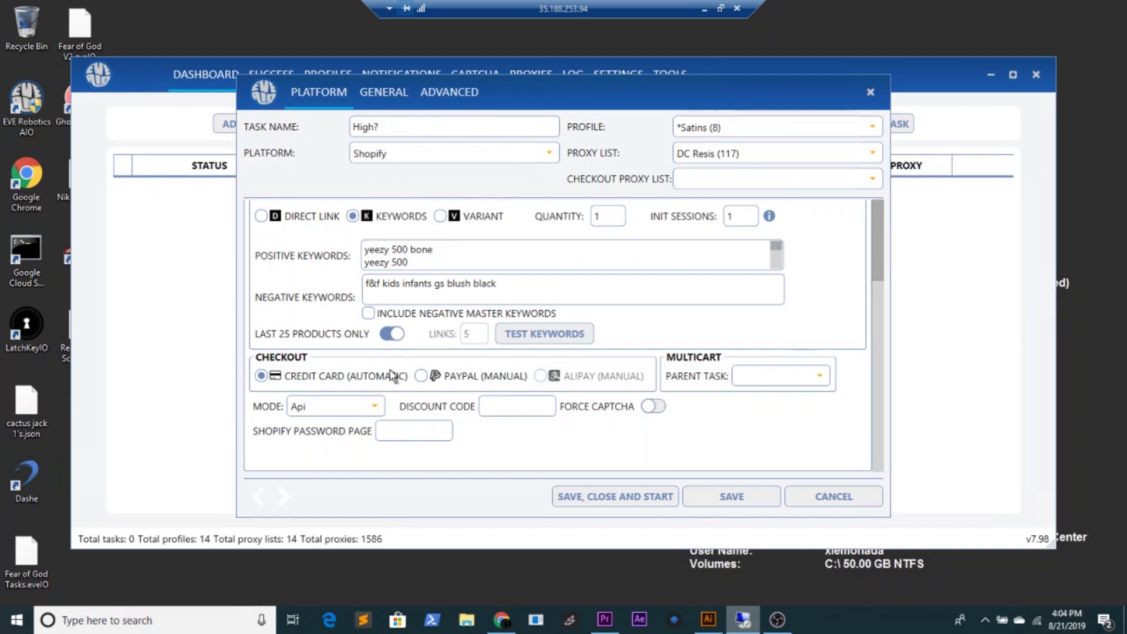
# Set the checkout mode to Legacy and turn on Force Captcha
pyautogui.click(357, 414)
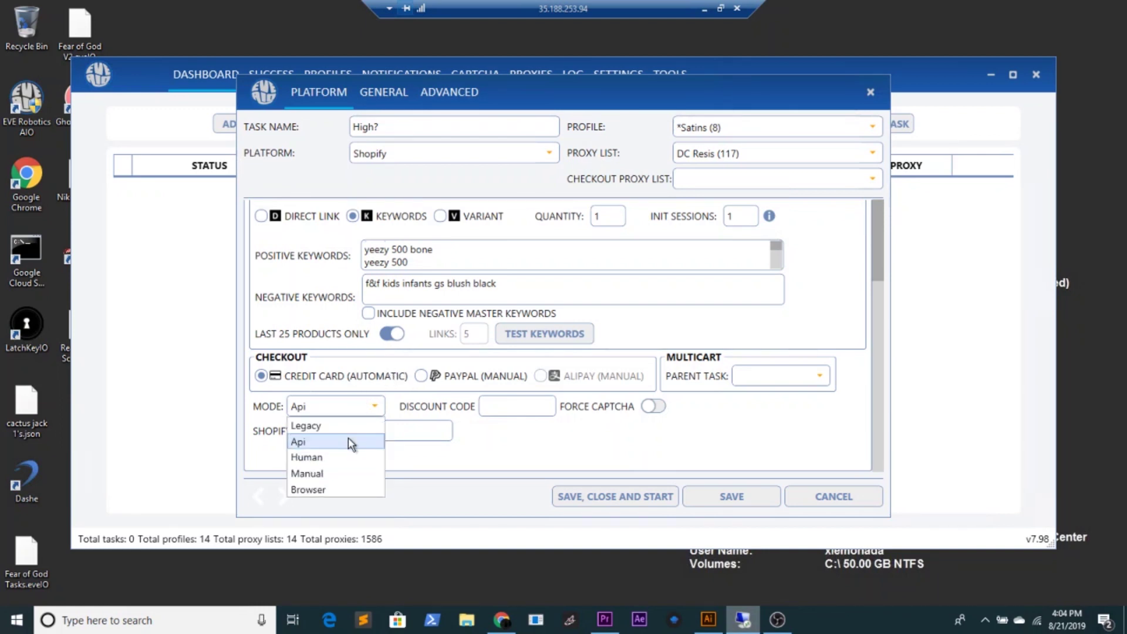
pyautogui.click(353, 426)
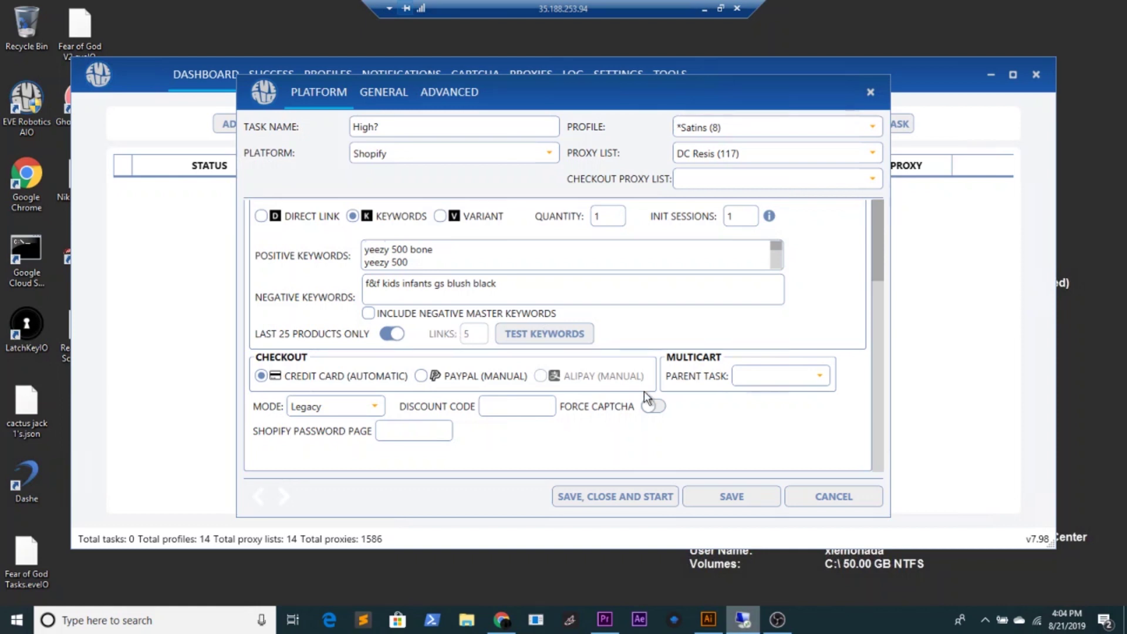
pyautogui.click(653, 407)
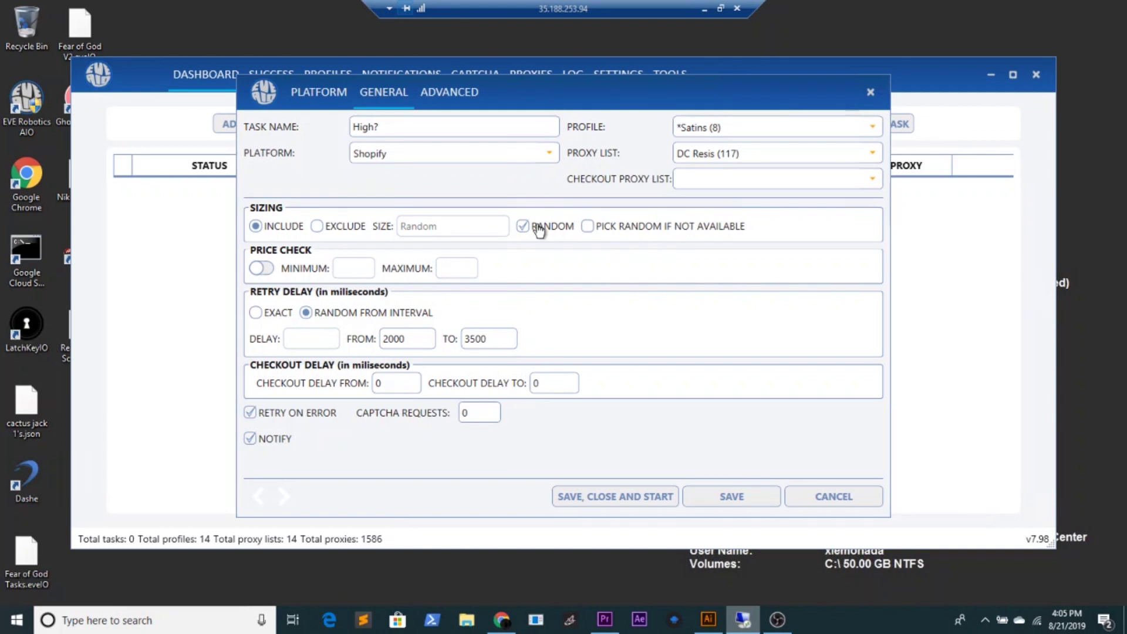
# Turn off random sizing and try size entries, leaving the sizing mode on Include
pyautogui.click(522, 227)
pyautogui.click(486, 229)
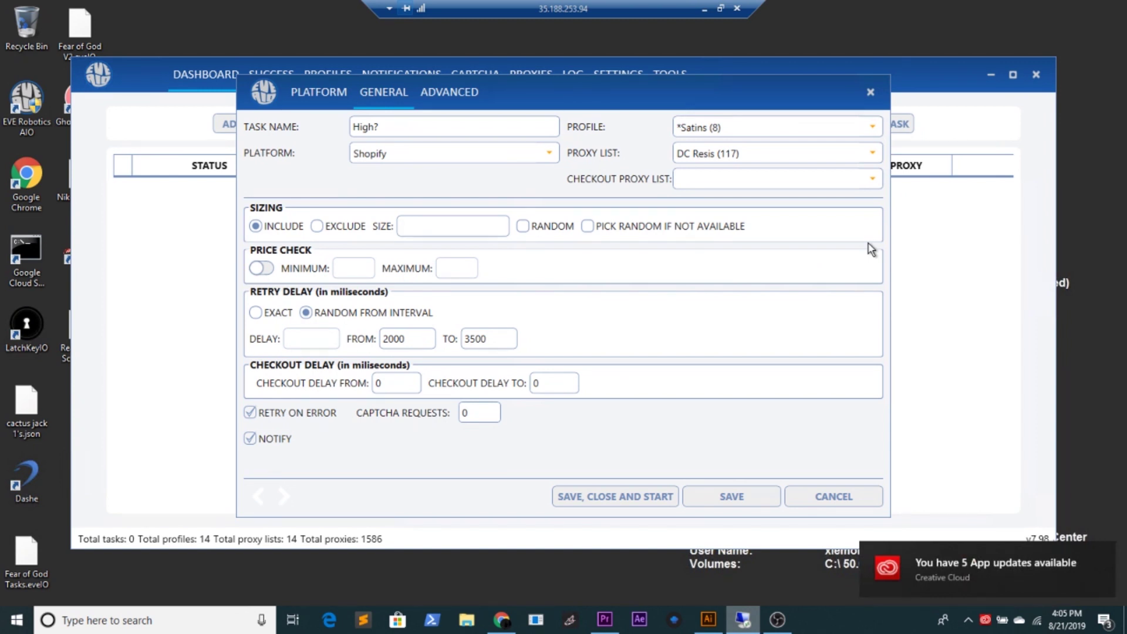
pyautogui.write('4.5')
pyautogui.press('BackSpace')
pyautogui.press('BackSpace')
pyautogui.press('BackSpace')
pyautogui.press('BackSpace')
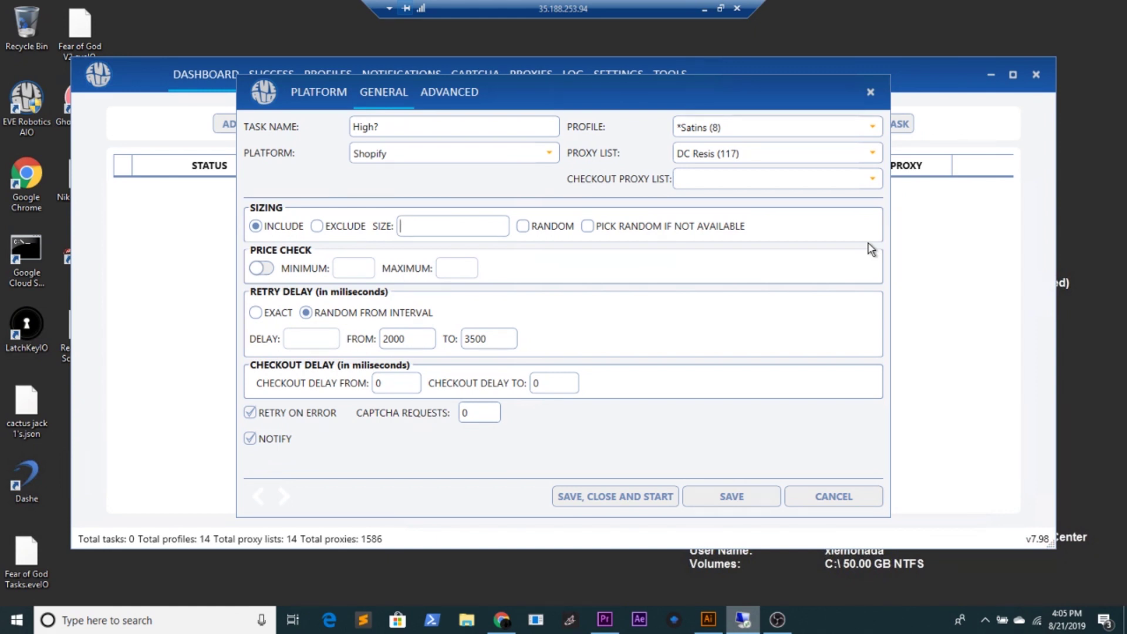
pyautogui.press('BackSpace')
pyautogui.click(317, 227)
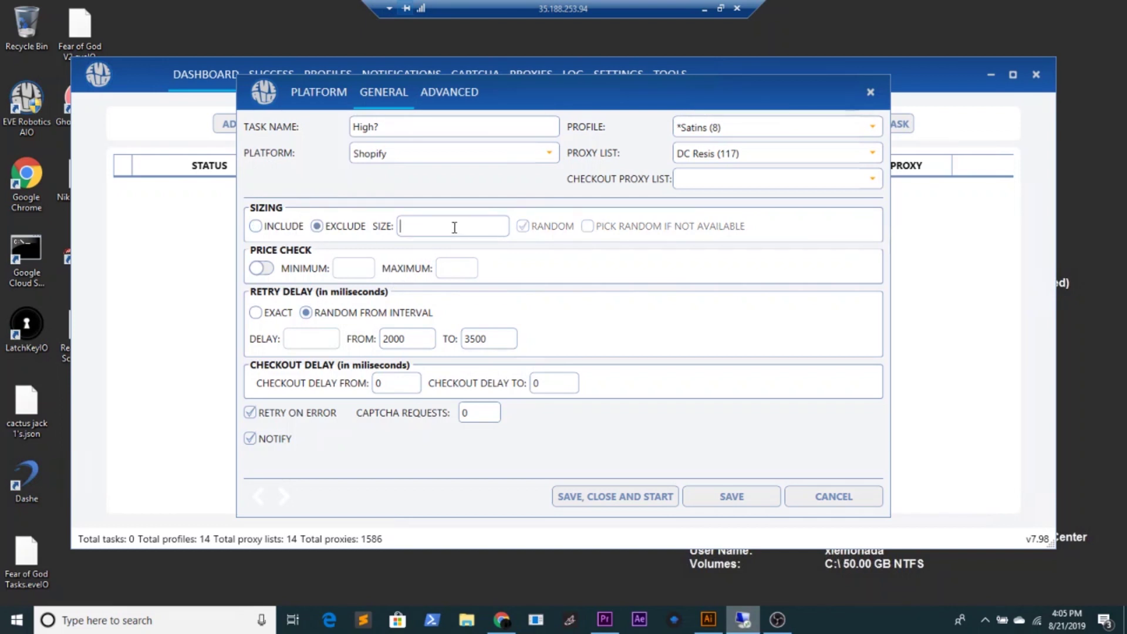
pyautogui.write('11')
pyautogui.press('BackSpace')
pyautogui.press('BackSpace')
pyautogui.write('1')
pyautogui.press('BackSpace')
pyautogui.write('11')
pyautogui.press('BackSpace')
pyautogui.press('BackSpace')
pyautogui.click(257, 226)
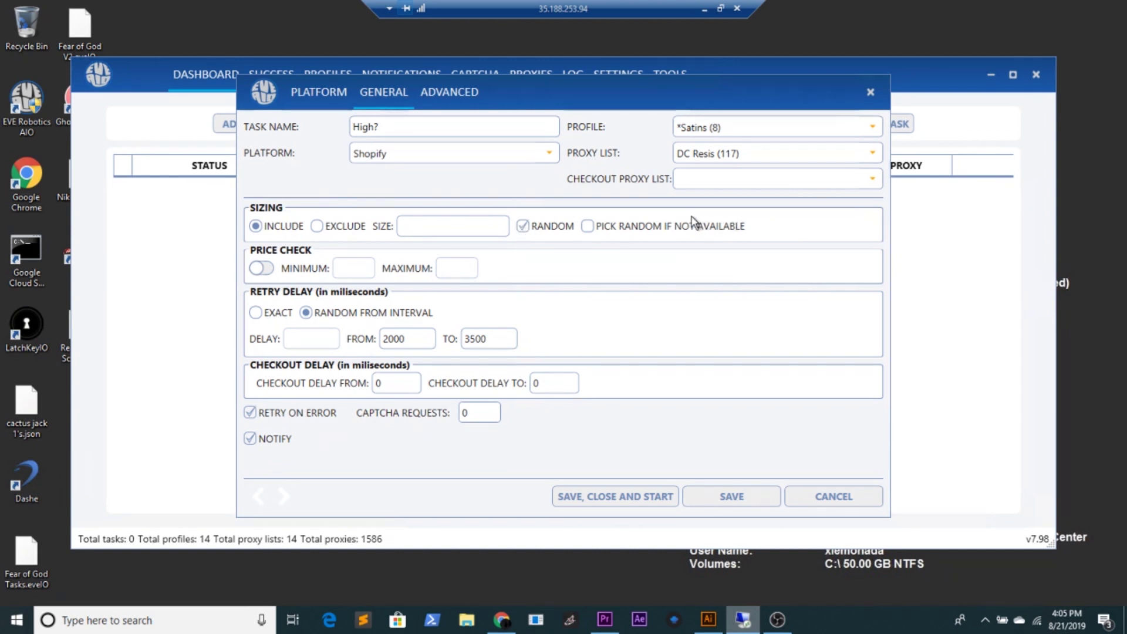
# Enter size 4.5 and enable Pick Random If Not Available
pyautogui.click(454, 226)
pyautogui.click(587, 230)
pyautogui.click(523, 227)
pyautogui.write('4.5')
# Enable price check with limits 210 to 225 and set the retry delay start to 1000 ms
pyautogui.click(262, 268)
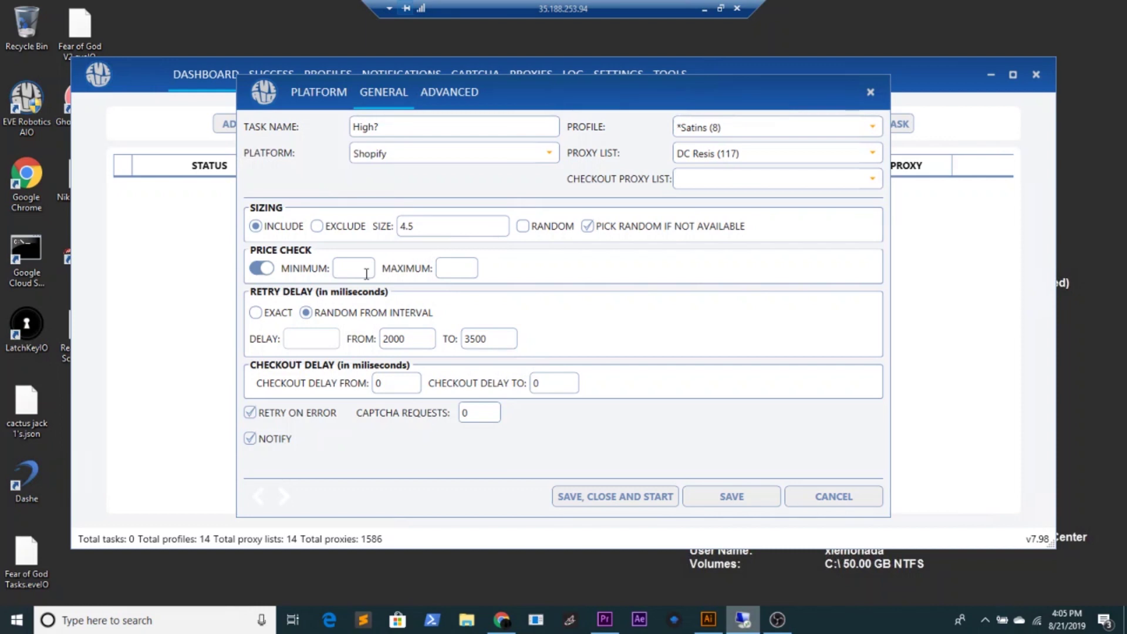
pyautogui.write('210')
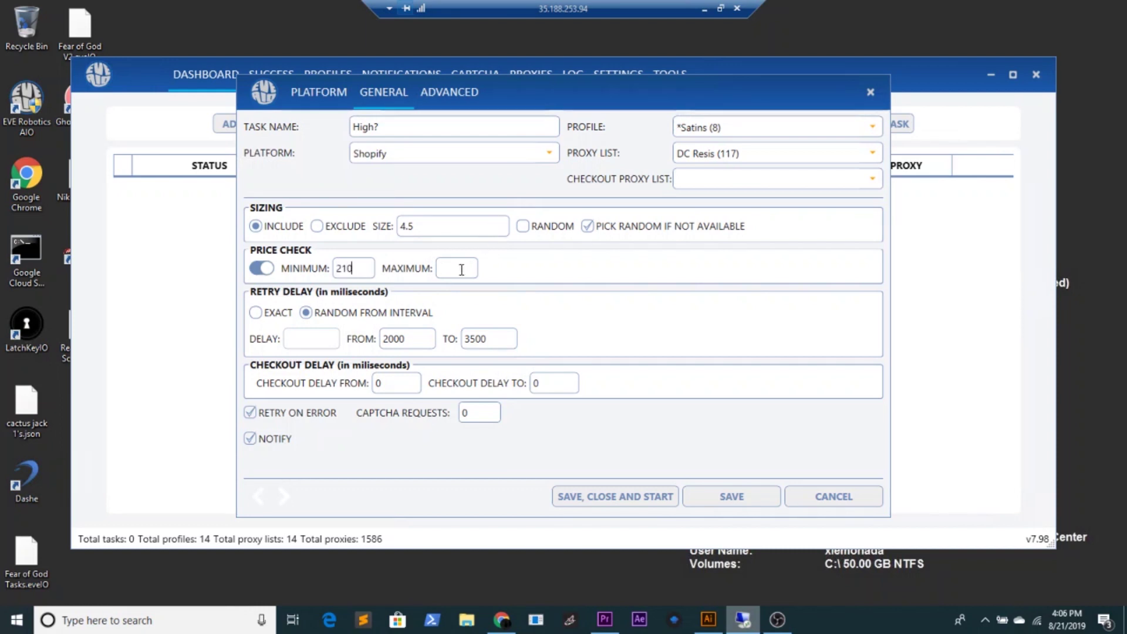
pyautogui.write('225')
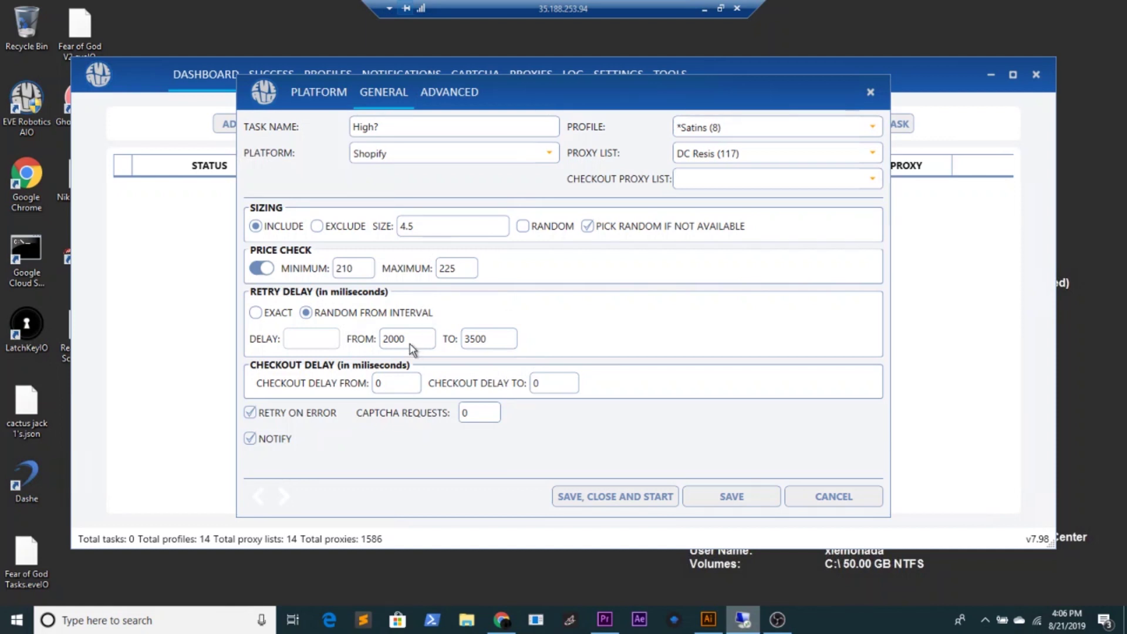
pyautogui.moveTo(406, 338); pyautogui.dragTo(358, 347)
pyautogui.write('1000')
# Set the retry delay to a 3000–4000 ms interval after trying 2000–2800
pyautogui.moveTo(511, 338); pyautogui.dragTo(464, 341)
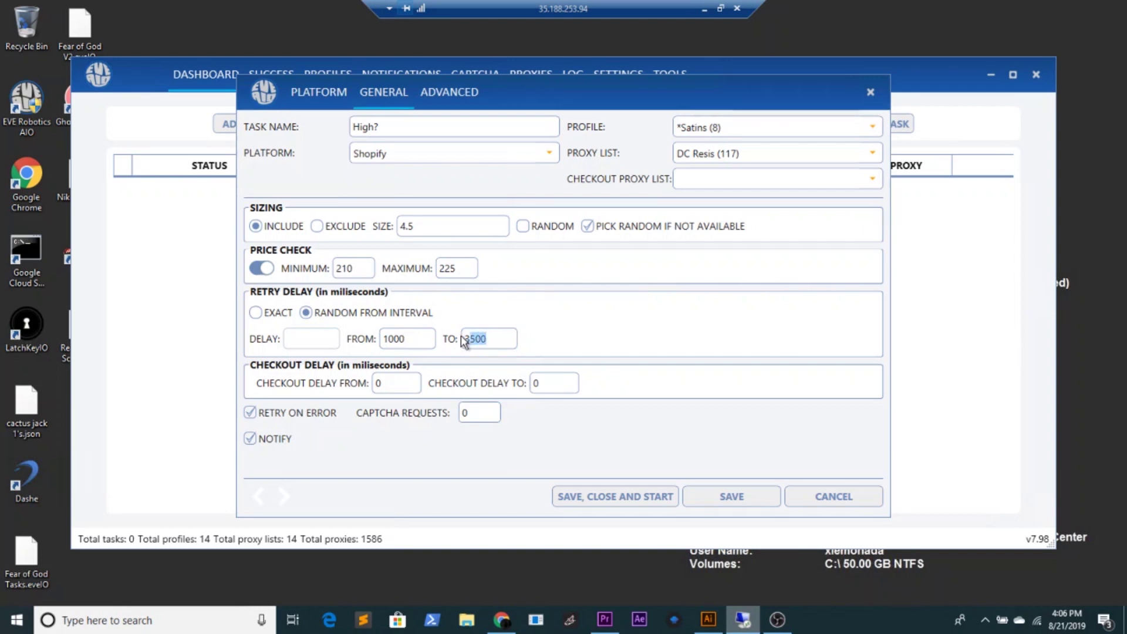
pyautogui.write('180')
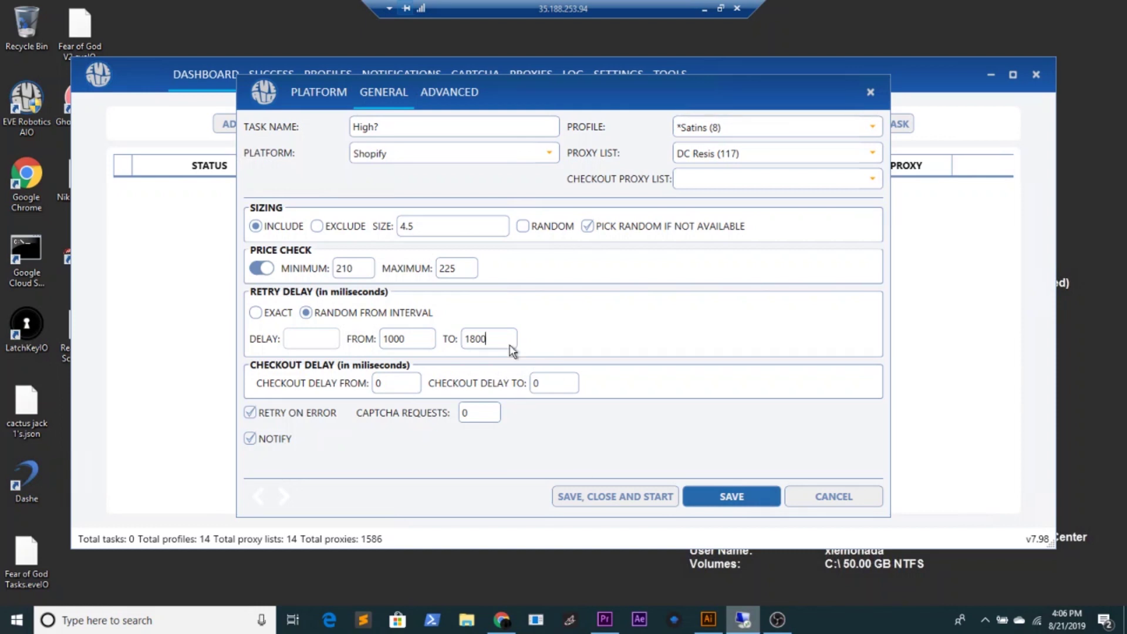
pyautogui.moveTo(419, 340); pyautogui.dragTo(336, 346)
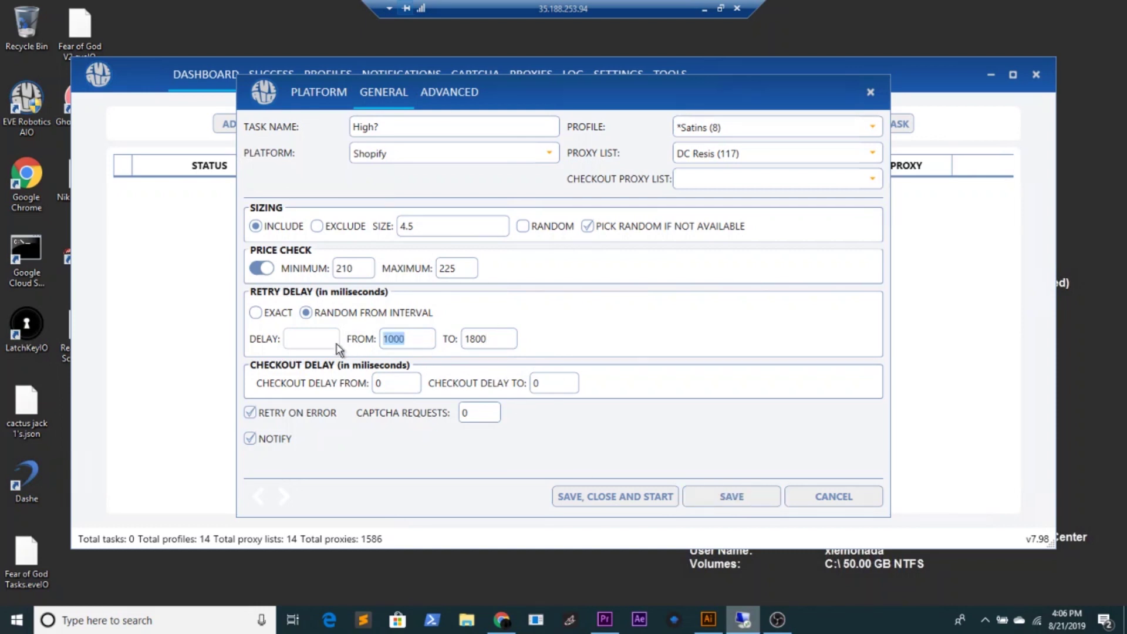
pyautogui.write('2000')
pyautogui.moveTo(493, 339); pyautogui.dragTo(424, 355)
pyautogui.write('2800')
pyautogui.moveTo(417, 340); pyautogui.dragTo(337, 350)
pyautogui.press('BackSpace')
pyautogui.write('3000')
pyautogui.moveTo(503, 336); pyautogui.dragTo(438, 343)
pyautogui.write('4000')
pyautogui.click(459, 92)
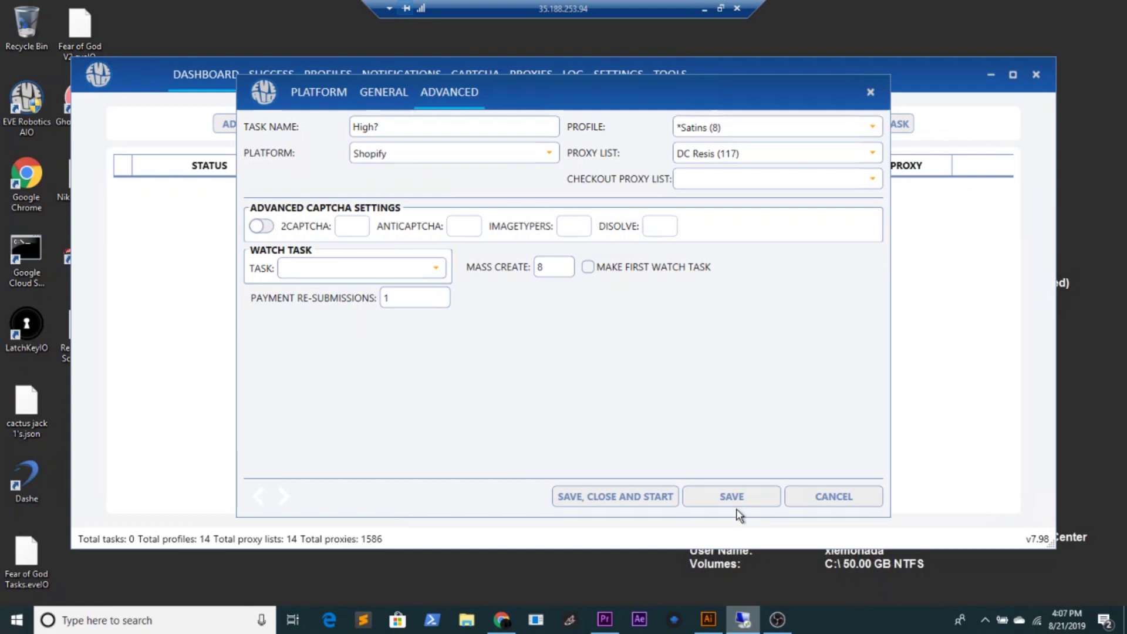
pyautogui.click(392, 91)
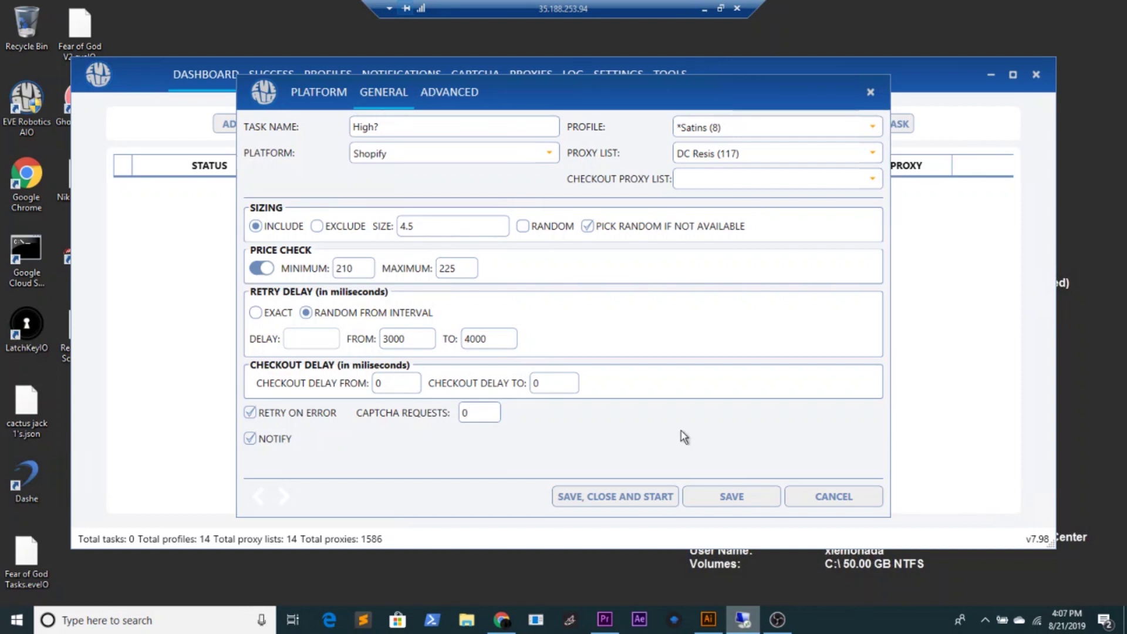
# Save the Legacy-mode task as eight tasks, keeping the *Satins (8) profile
pyautogui.click(304, 95)
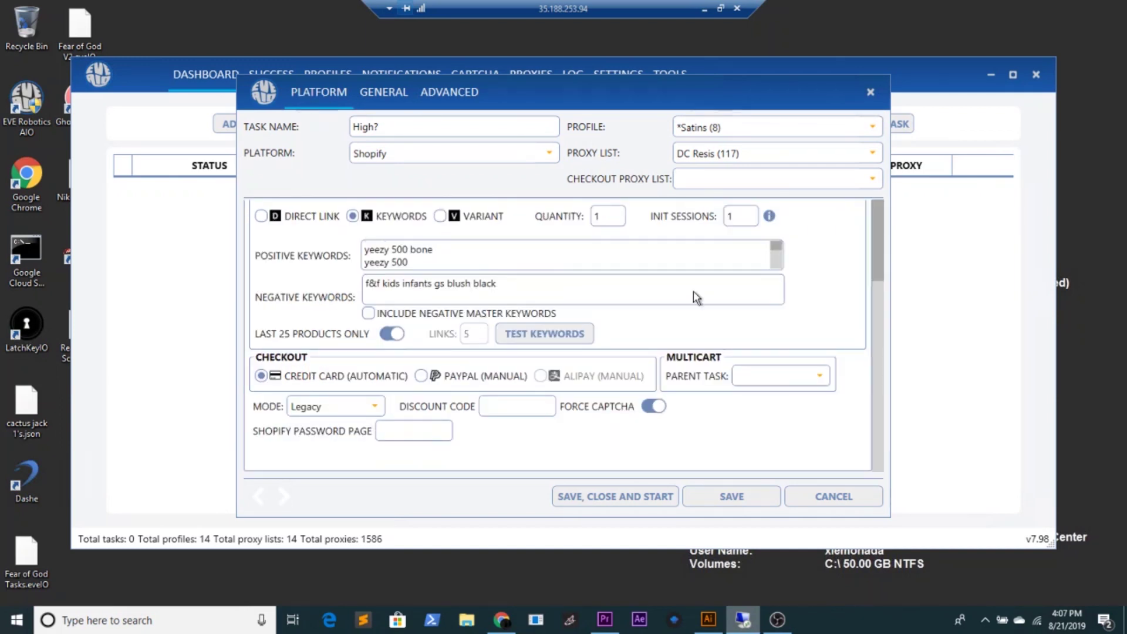
pyautogui.click(328, 411)
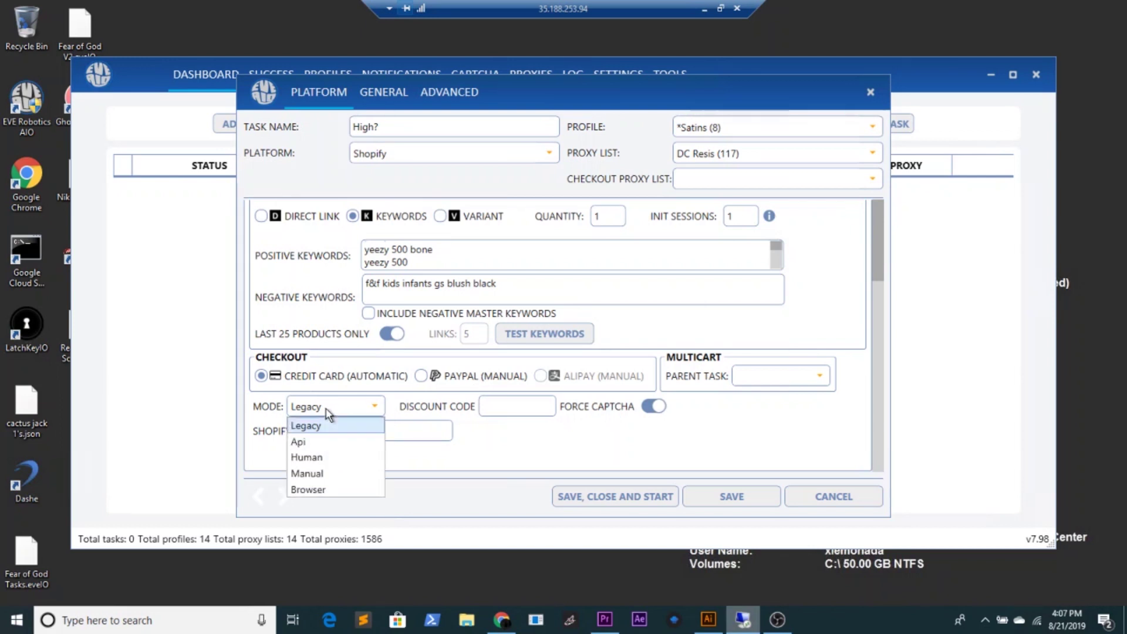
pyautogui.click(509, 444)
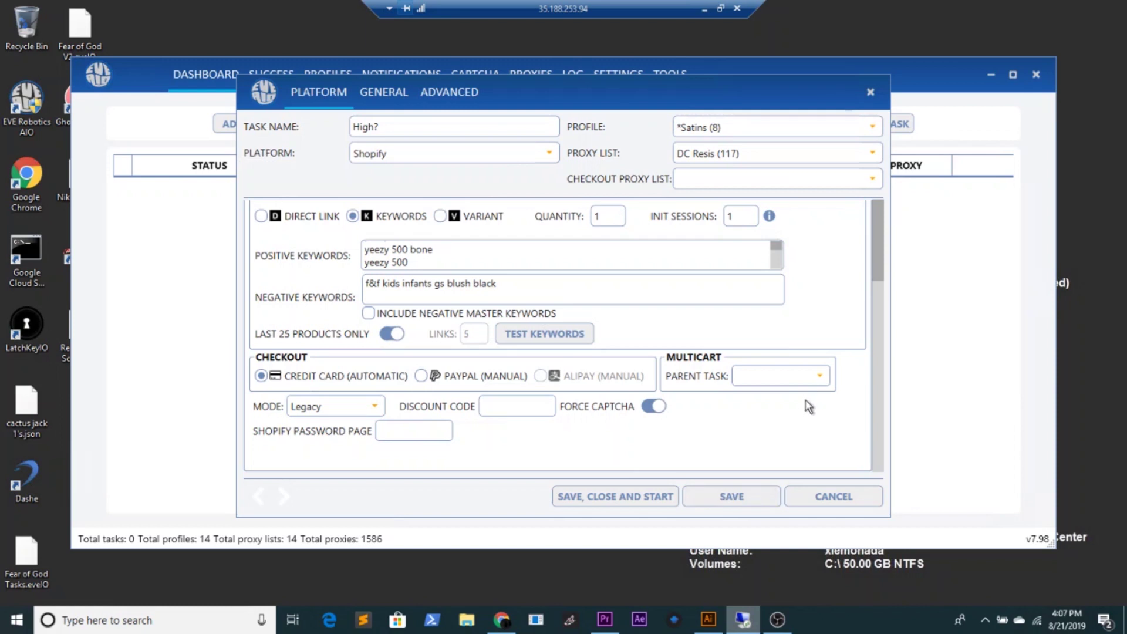
pyautogui.click(741, 497)
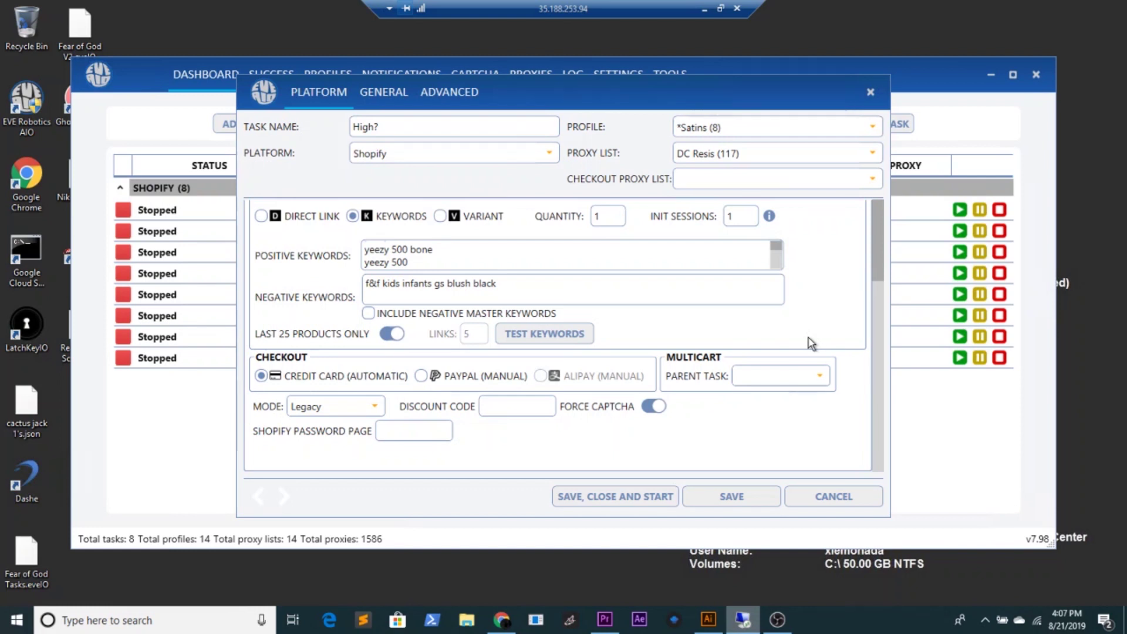
pyautogui.click(816, 126)
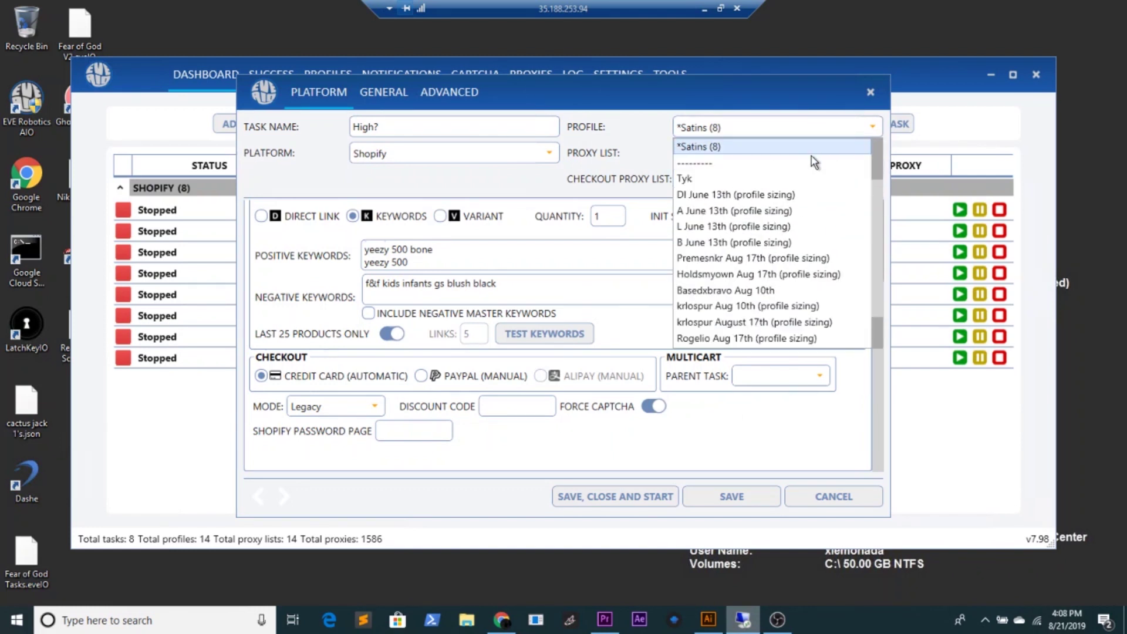
pyautogui.click(757, 147)
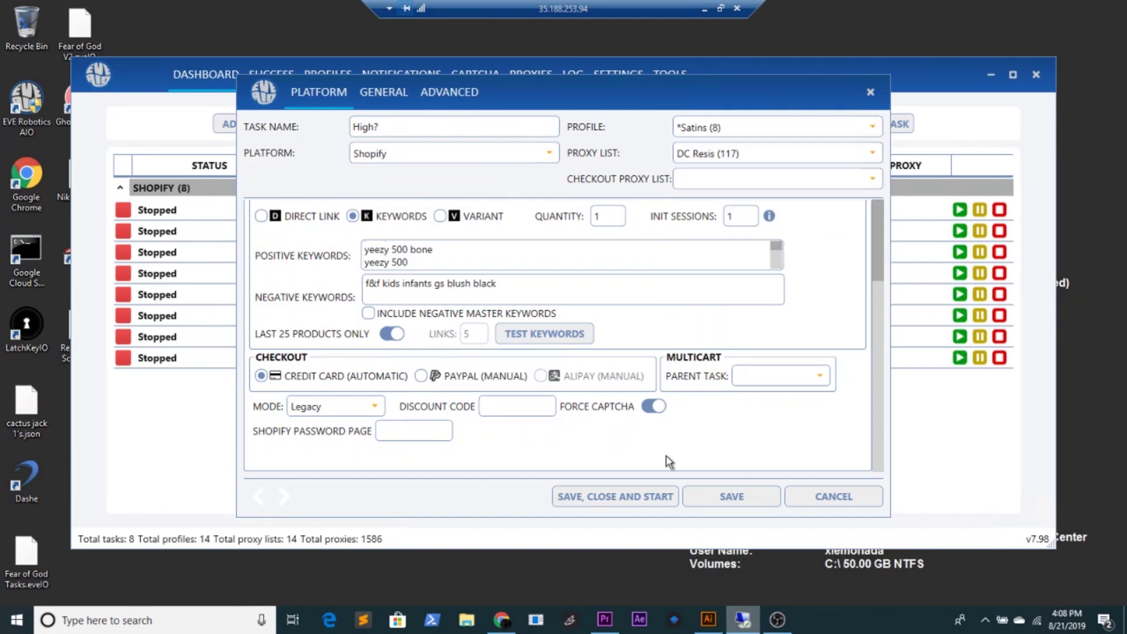
pyautogui.click(320, 406)
# Save further eight-task batches in Api and Human checkout modes
pyautogui.click(326, 444)
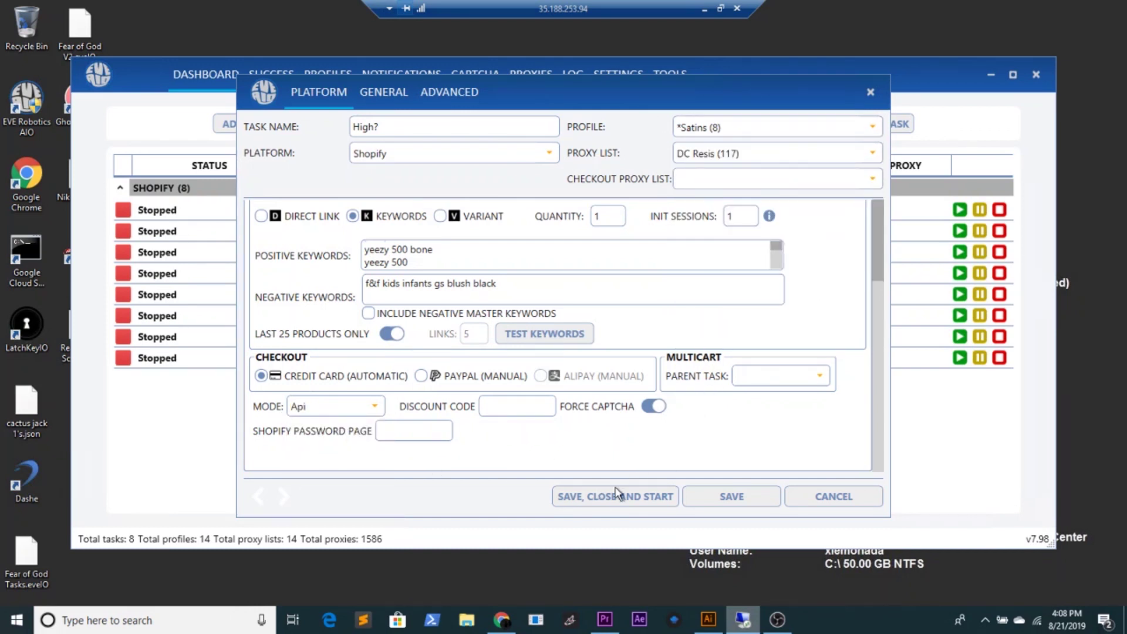
pyautogui.click(732, 497)
pyautogui.click(369, 412)
pyautogui.click(352, 465)
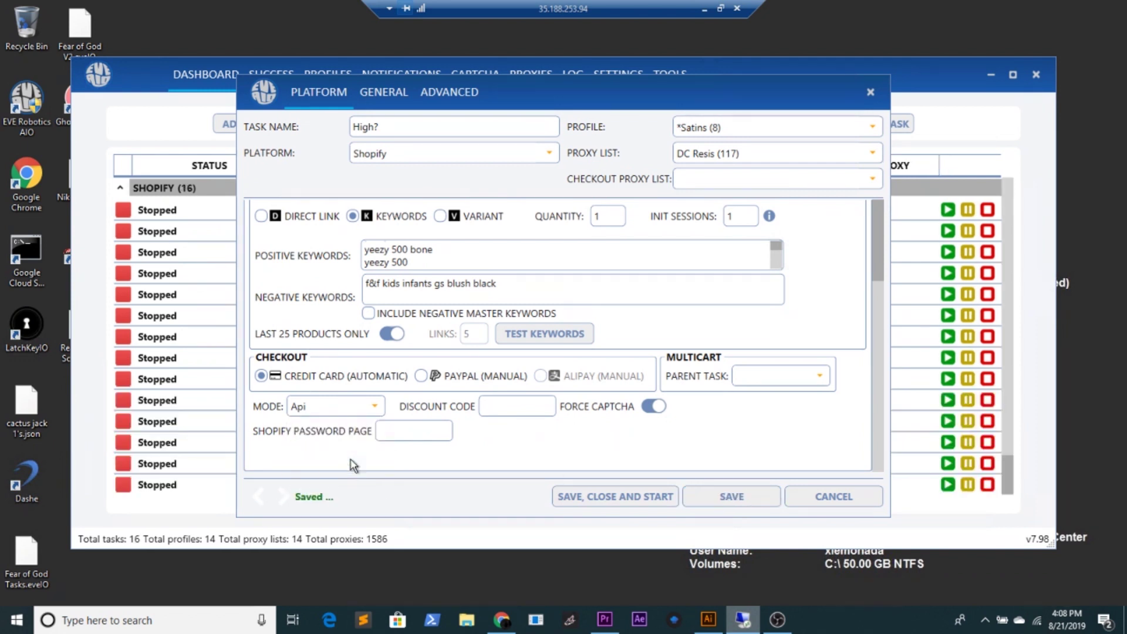
pyautogui.click(763, 497)
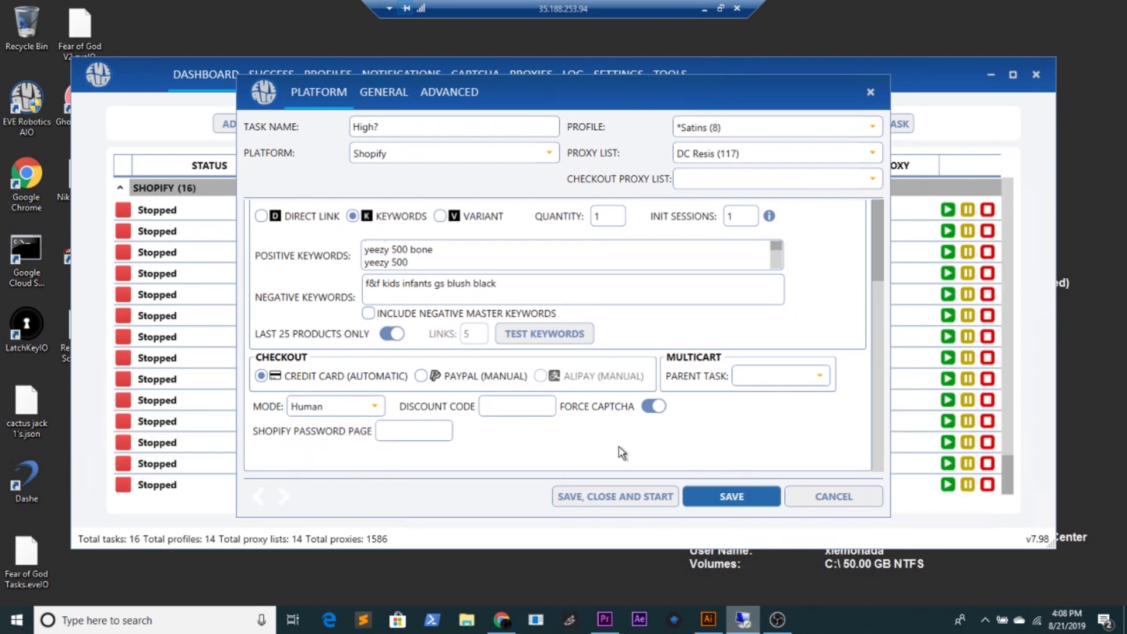
# Save a Manual-mode batch with Keep Looping turned on
pyautogui.click(356, 408)
pyautogui.click(359, 473)
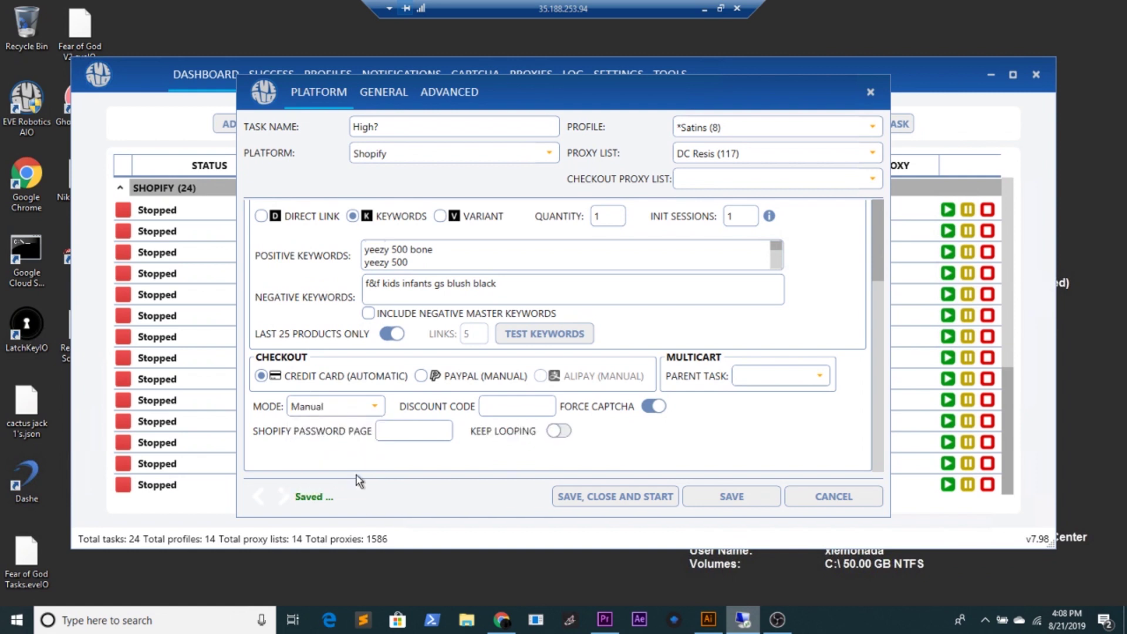
pyautogui.click(564, 431)
pyautogui.click(723, 497)
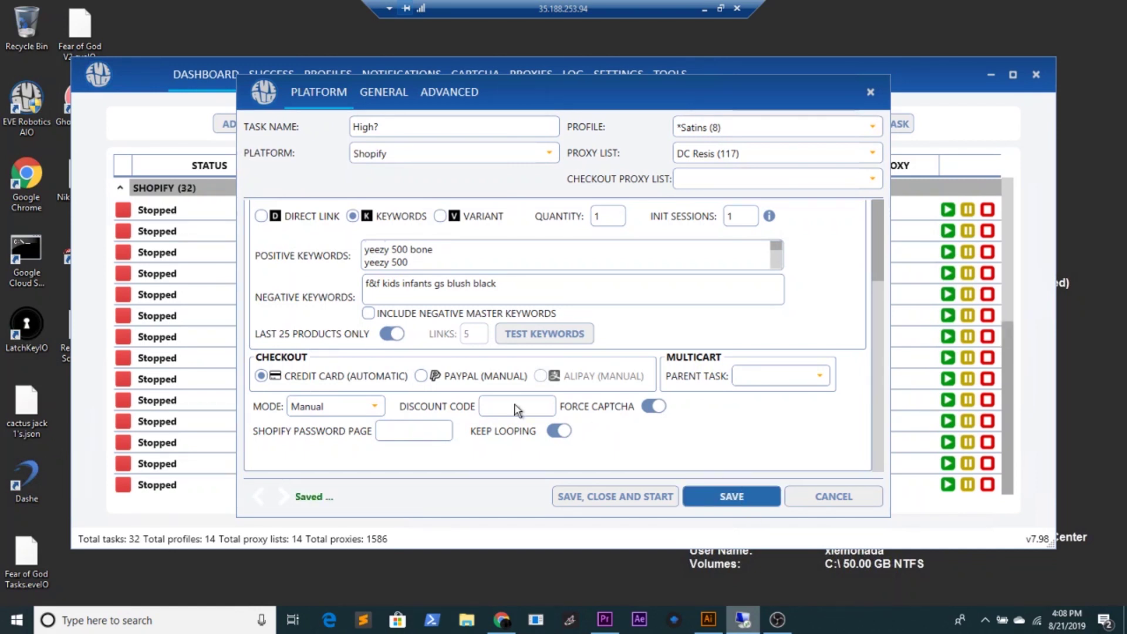
# Save a Browser-mode batch to reach 40 tasks, then launch captcha solver DC
pyautogui.click(376, 406)
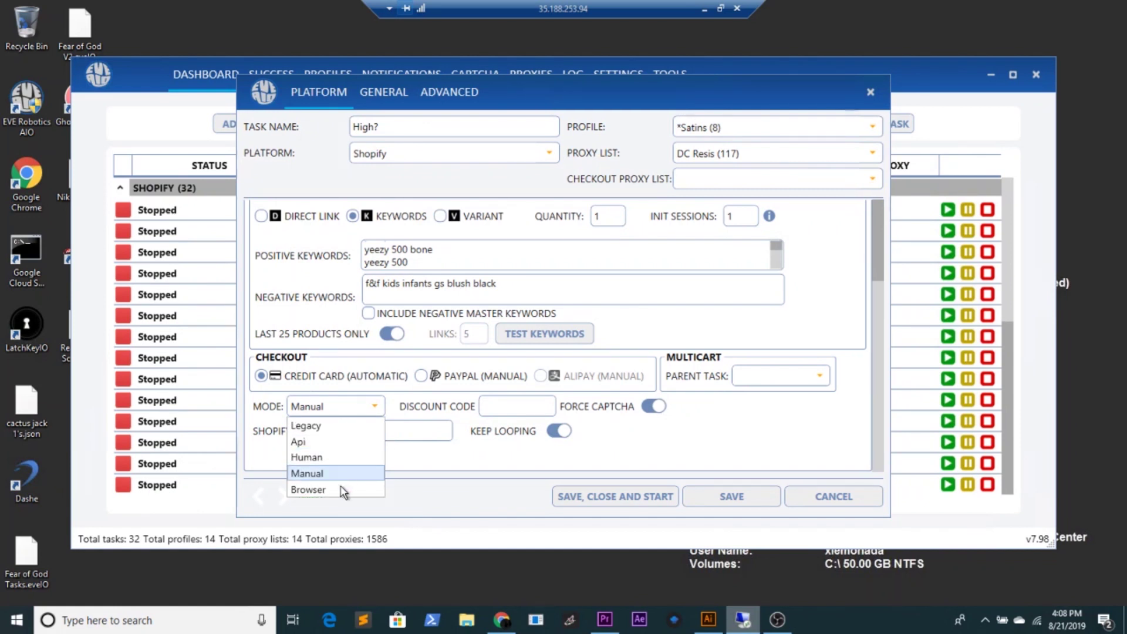
pyautogui.click(411, 499)
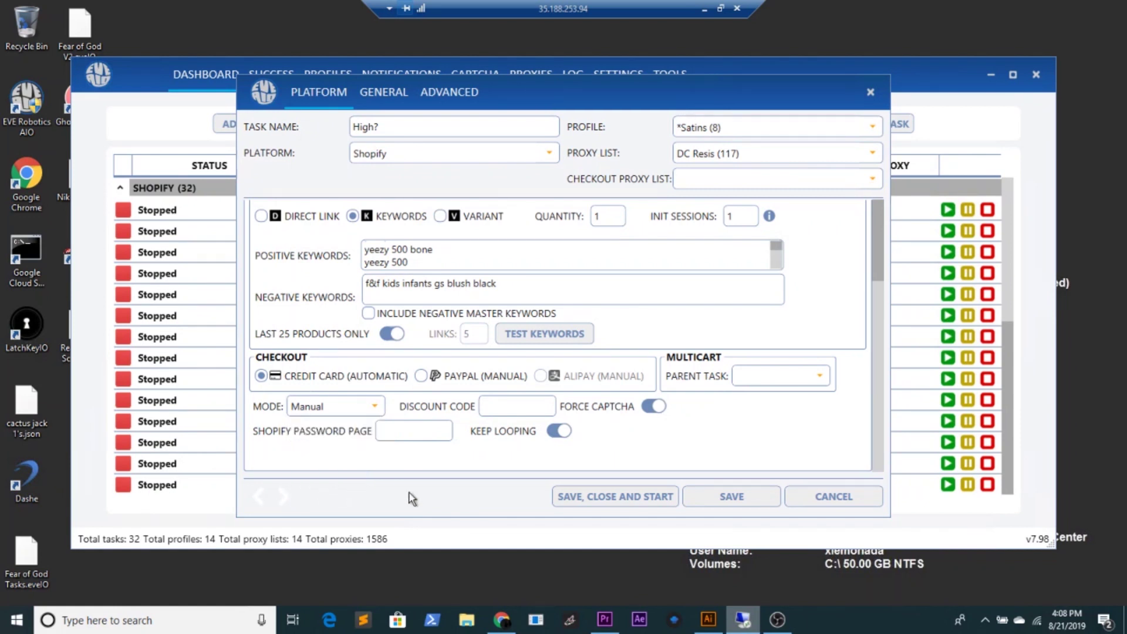
pyautogui.click(743, 495)
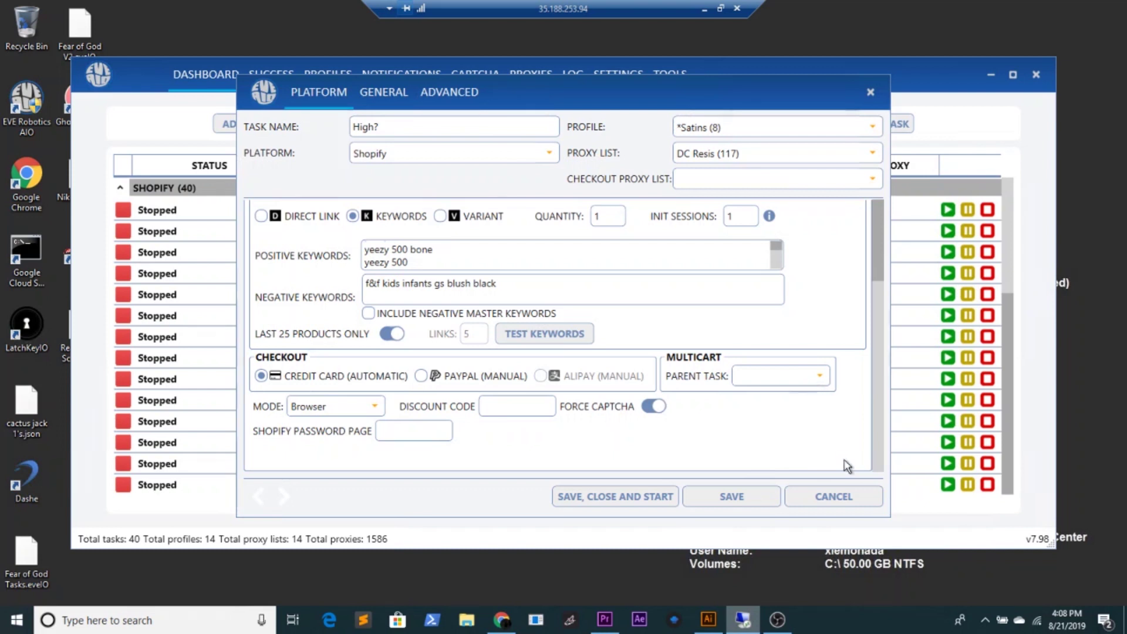
pyautogui.click(846, 495)
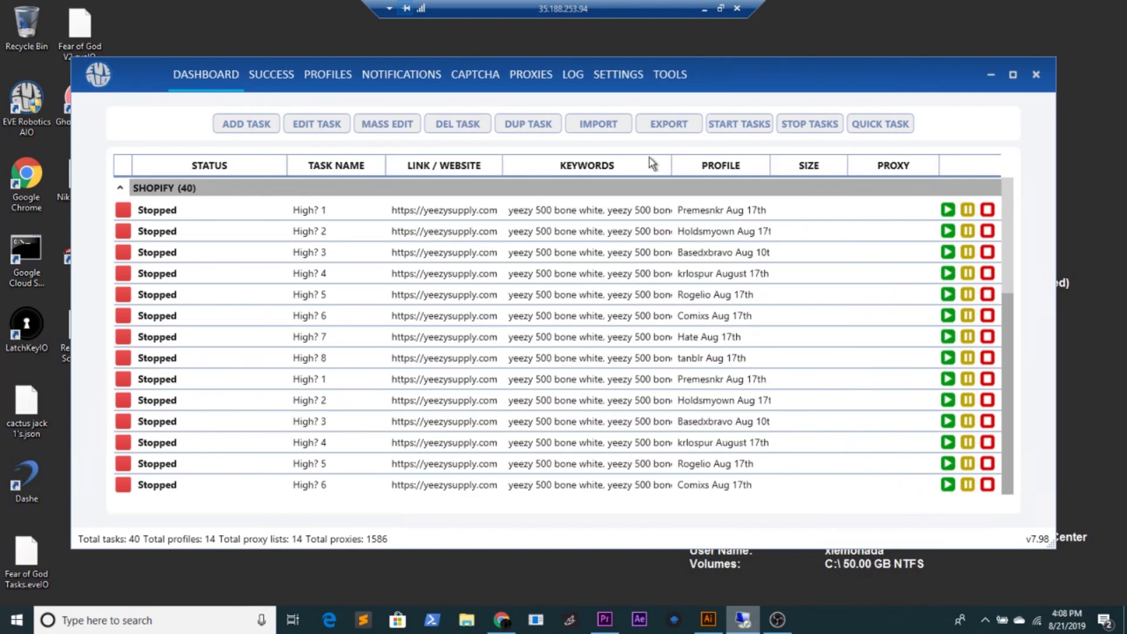
pyautogui.click(470, 76)
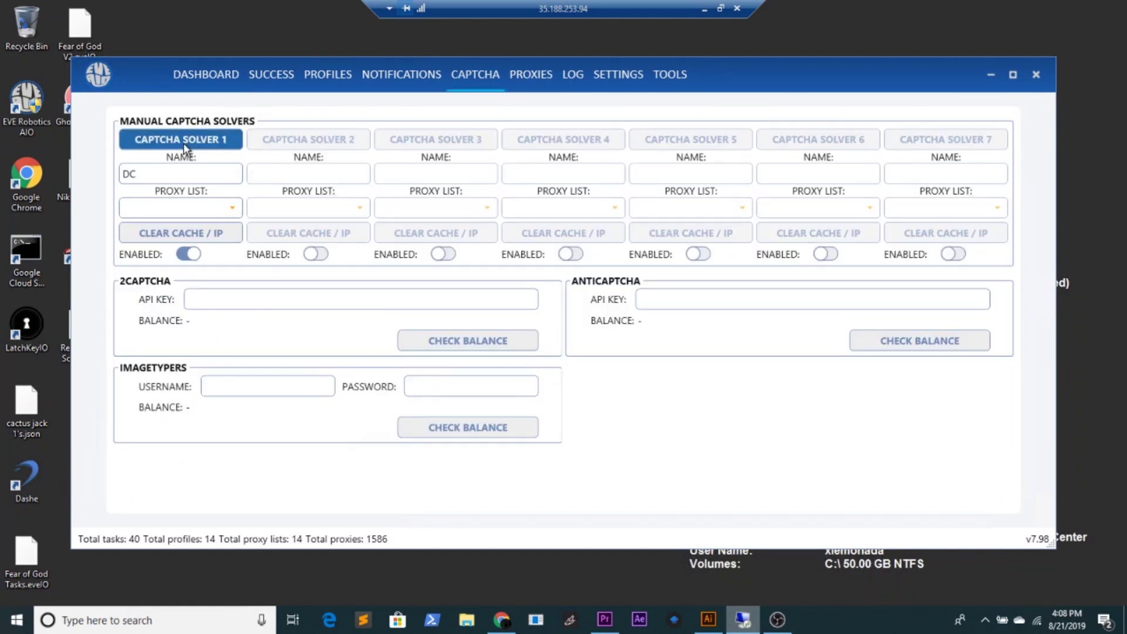
pyautogui.click(220, 145)
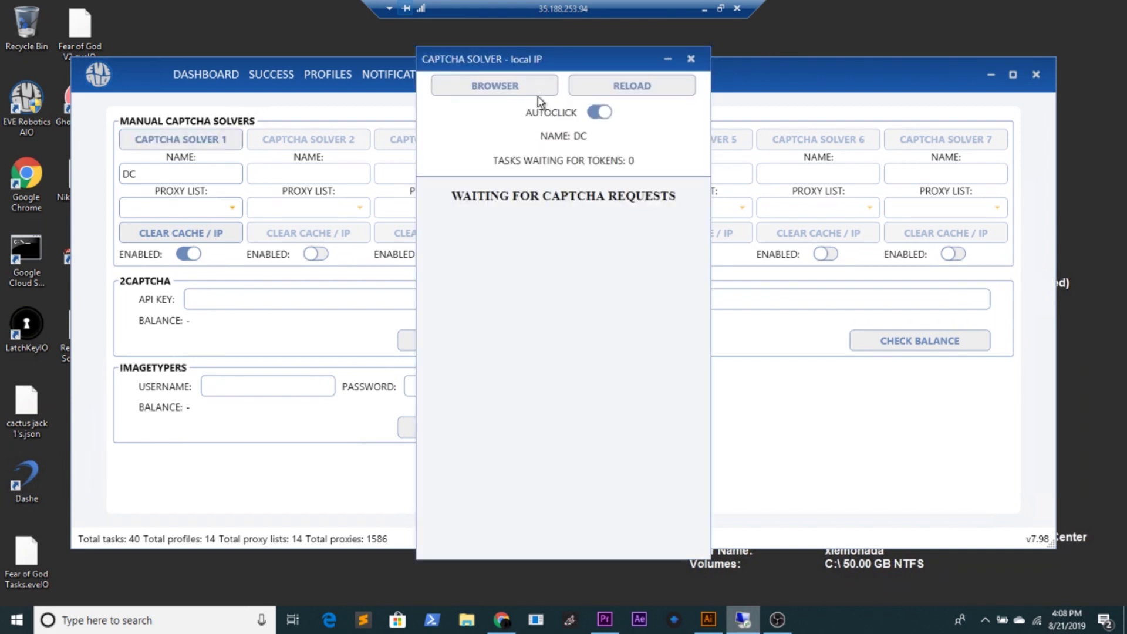
# Load YouTube in the captcha solver's browser and play the 10-hour Rain on Window video
pyautogui.click(536, 88)
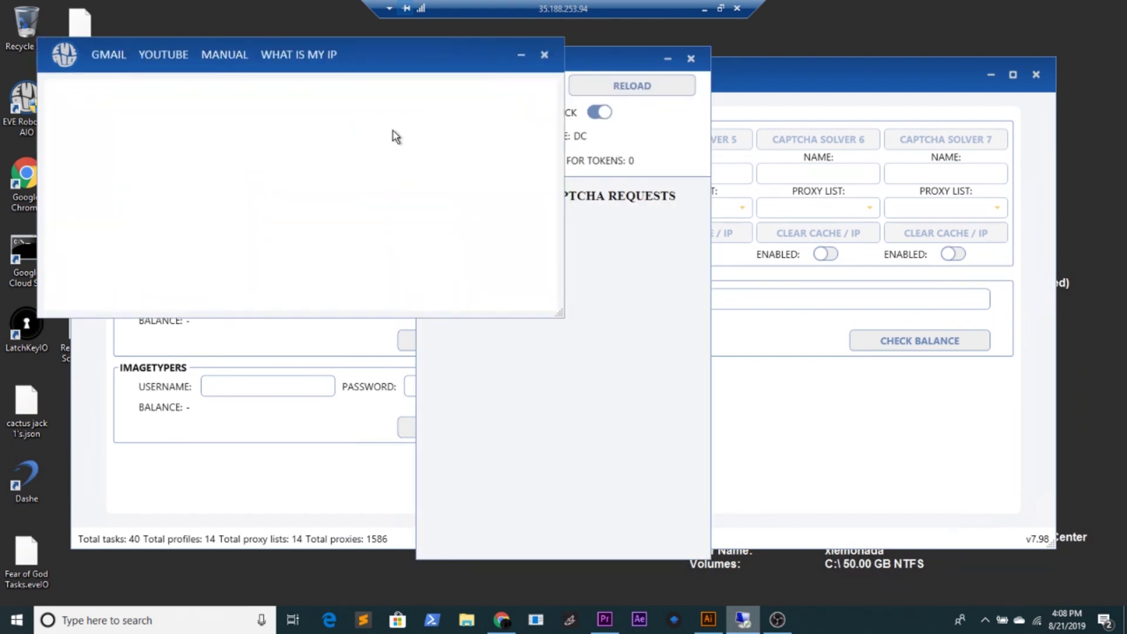
pyautogui.click(174, 54)
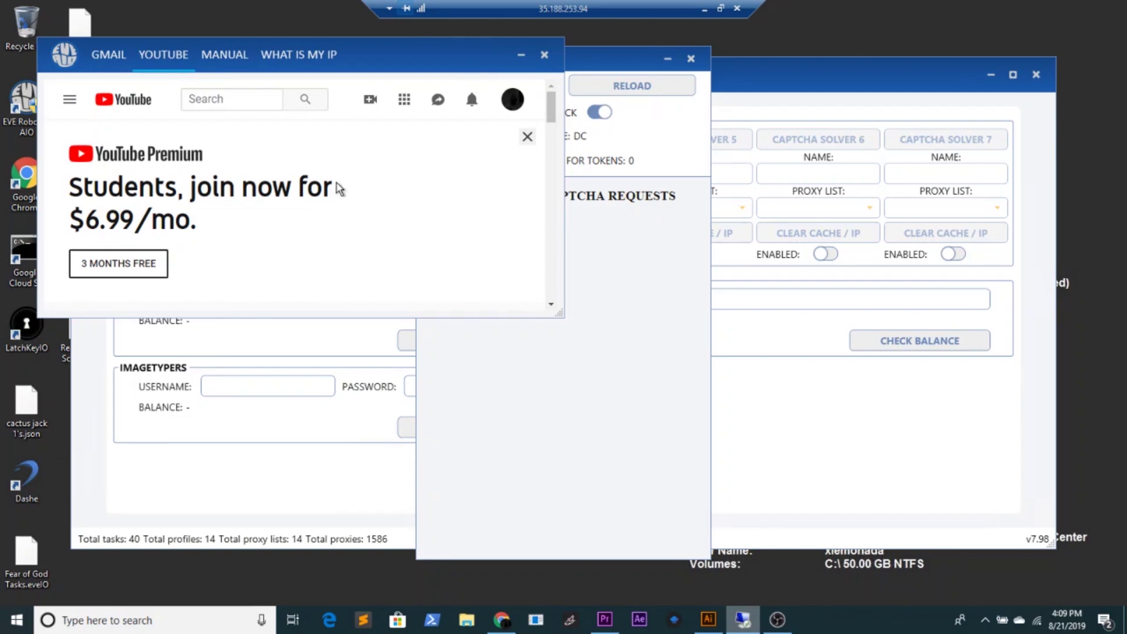
pyautogui.moveTo(552, 115); pyautogui.dragTo(553, 159)
pyautogui.scroll(-1, 505, 211)
pyautogui.scroll(2, 502, 220)
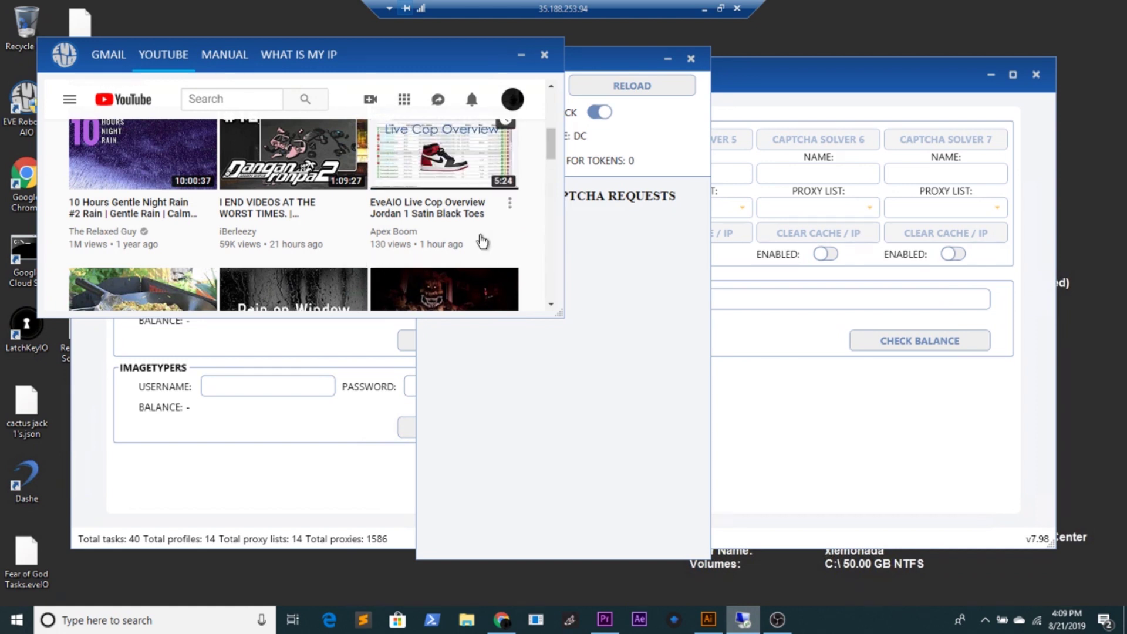
pyautogui.scroll(-1, 311, 258)
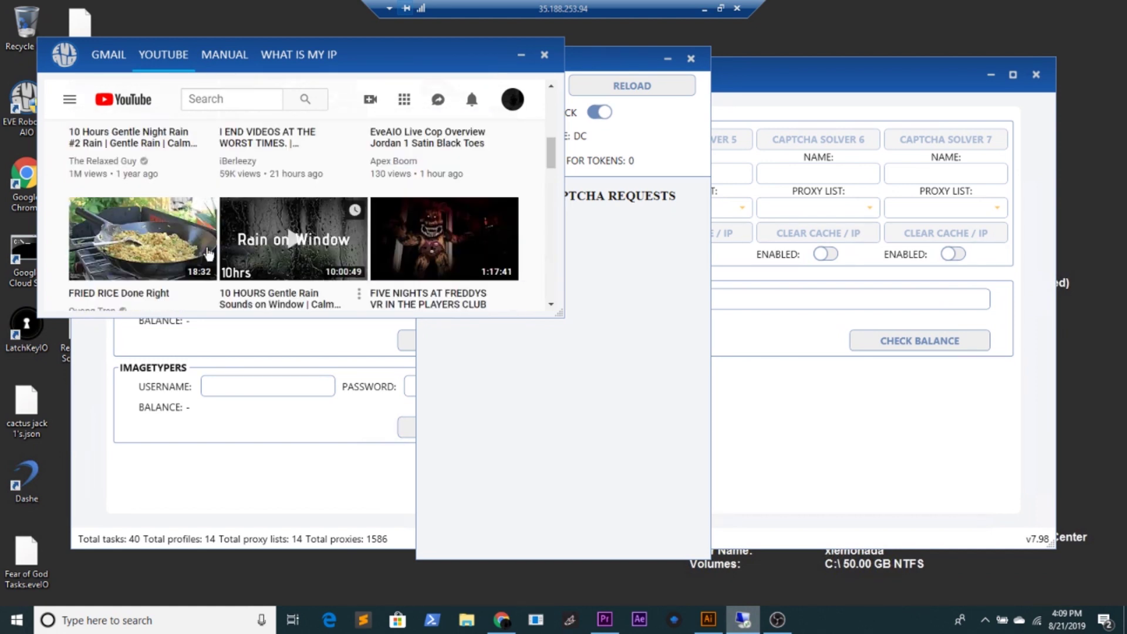
pyautogui.scroll(2, 173, 247)
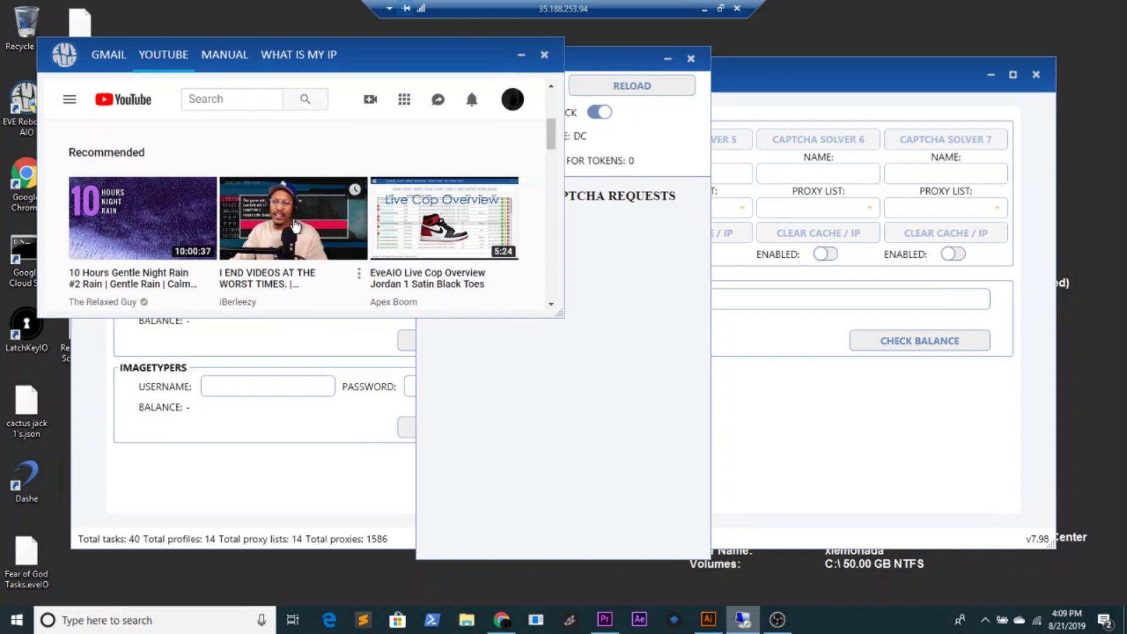
pyautogui.scroll(-1, 308, 243)
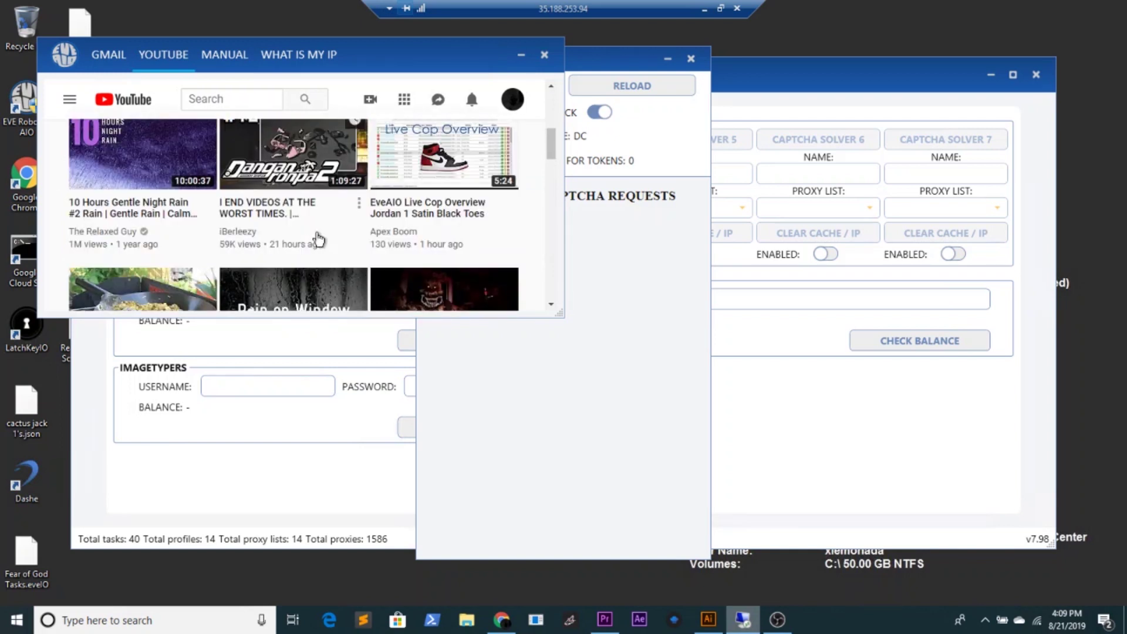
pyautogui.scroll(-1, 320, 262)
pyautogui.click(317, 247)
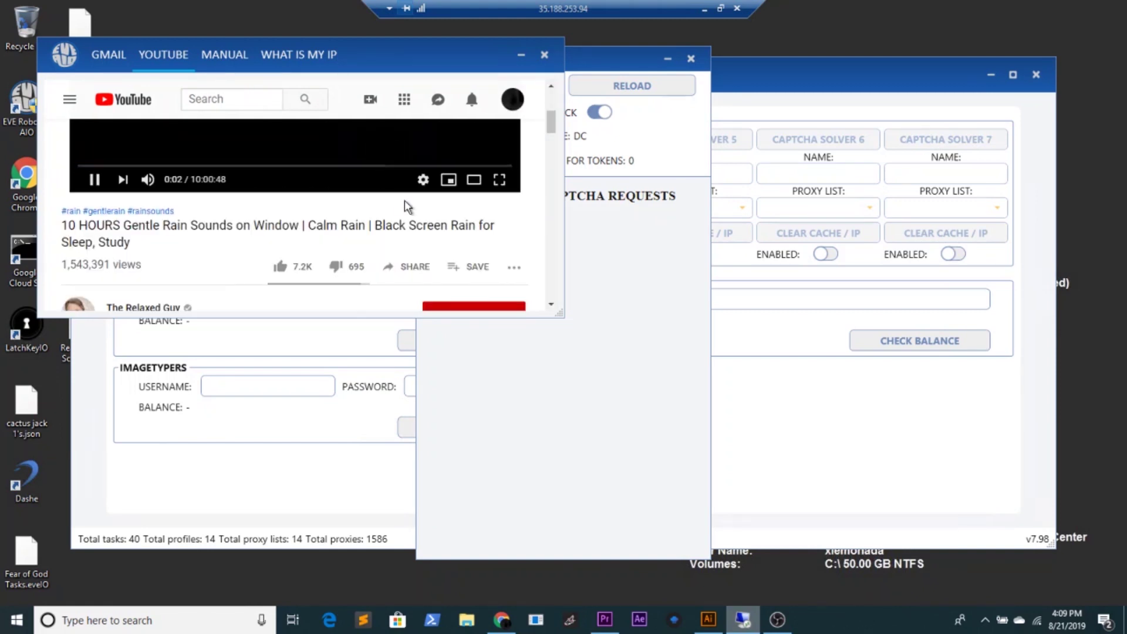
pyautogui.scroll(1, 453, 253)
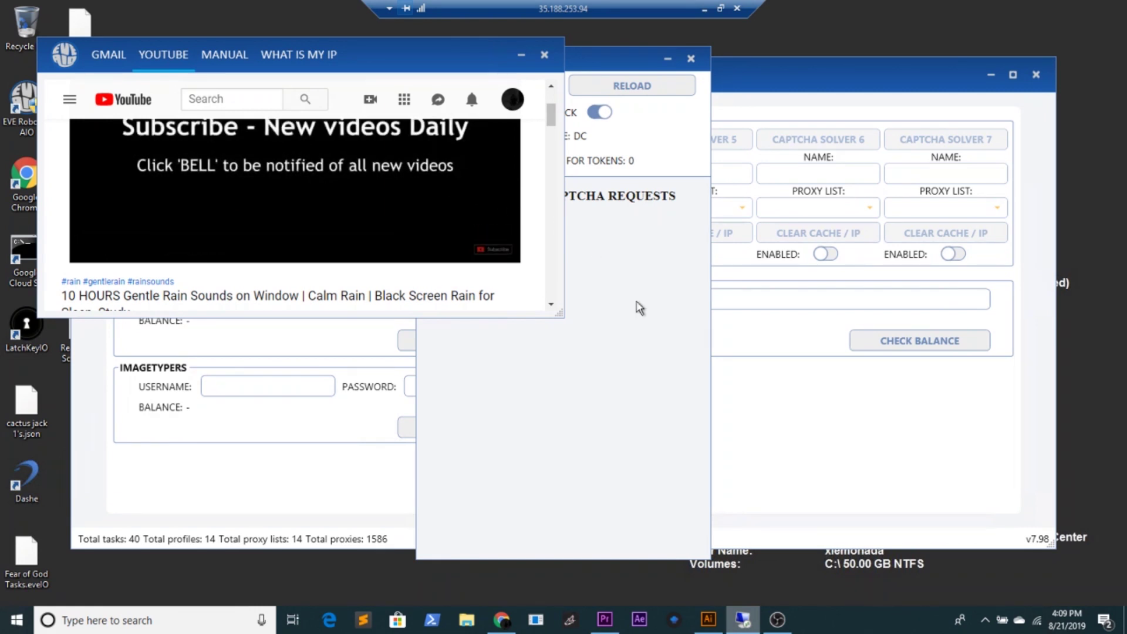
# Bring the main bot window forward and show the dashboard's 40 stopped Shopify tasks
pyautogui.click(625, 308)
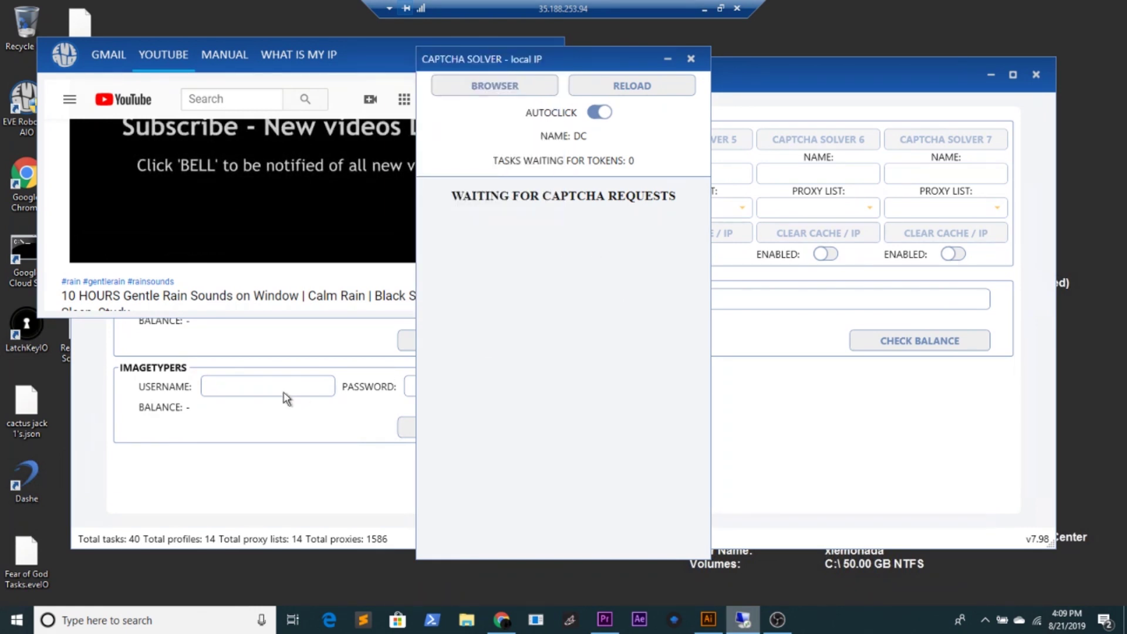
pyautogui.click(378, 468)
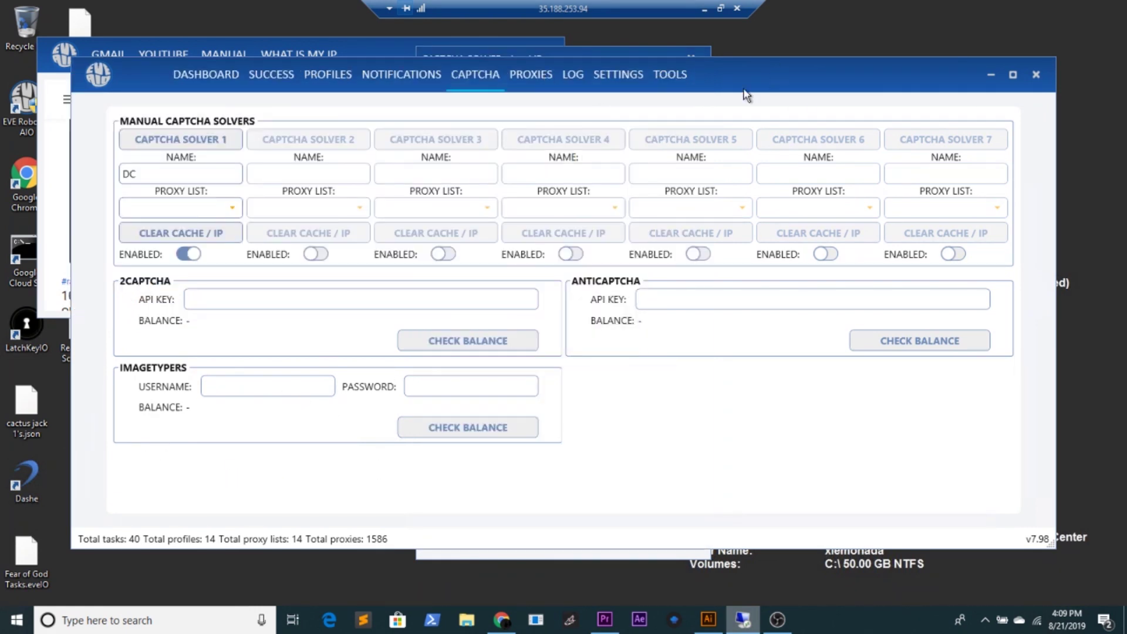
pyautogui.click(216, 75)
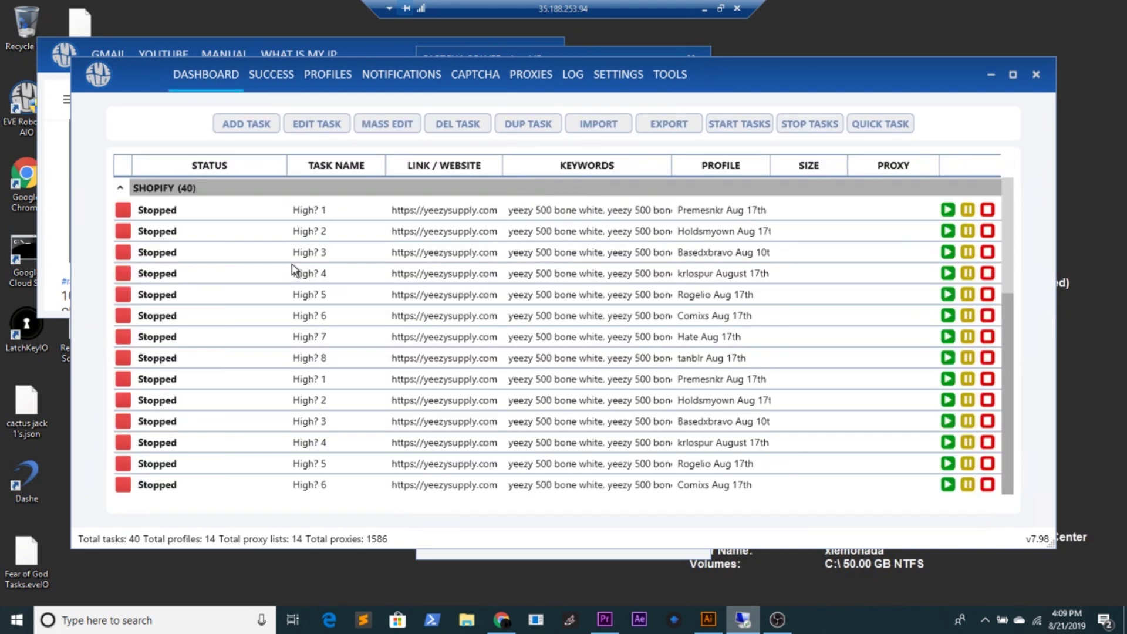